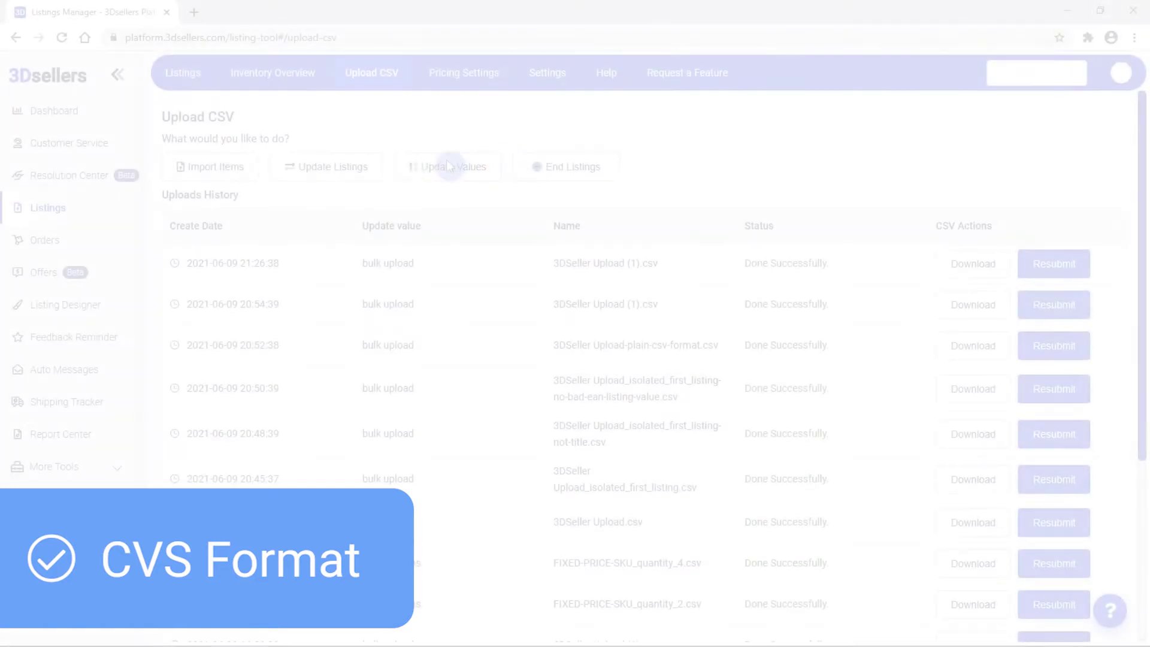
From Import Items, open the CSV Template and Tutorial article and download its sample CSV
{"action": "left_click", "coordinate": [246, 169]}
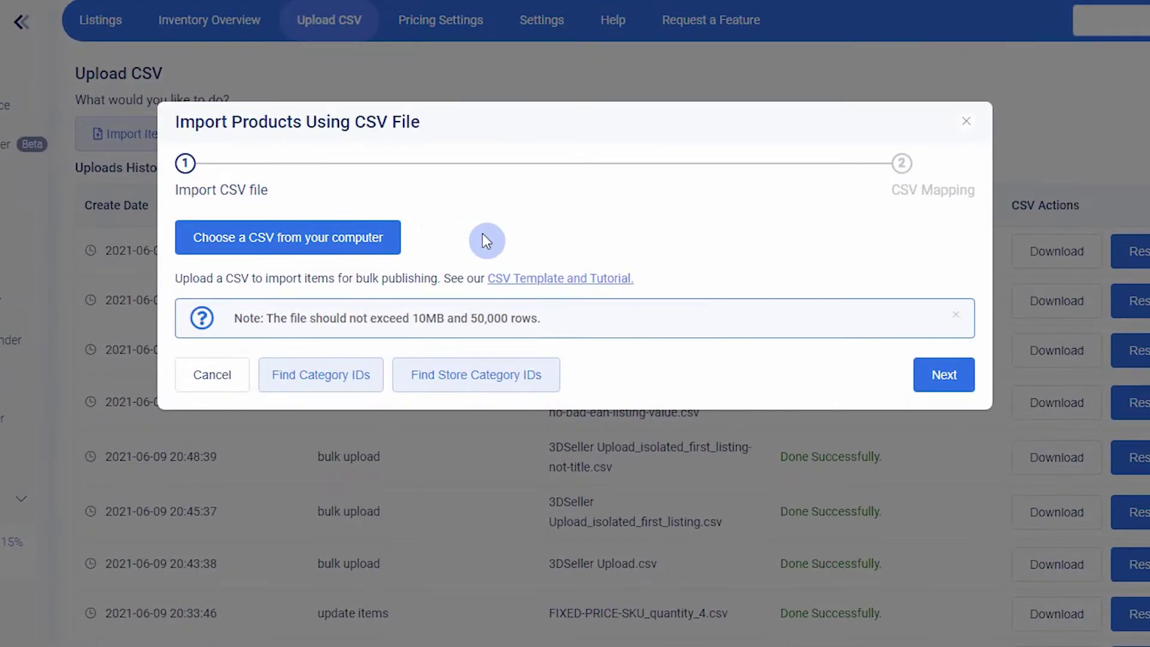
{"action": "left_click", "coordinate": [623, 280]}
{"action": "scroll", "coordinate": [627, 279], "scroll_direction": "down", "scroll_amount": 10}
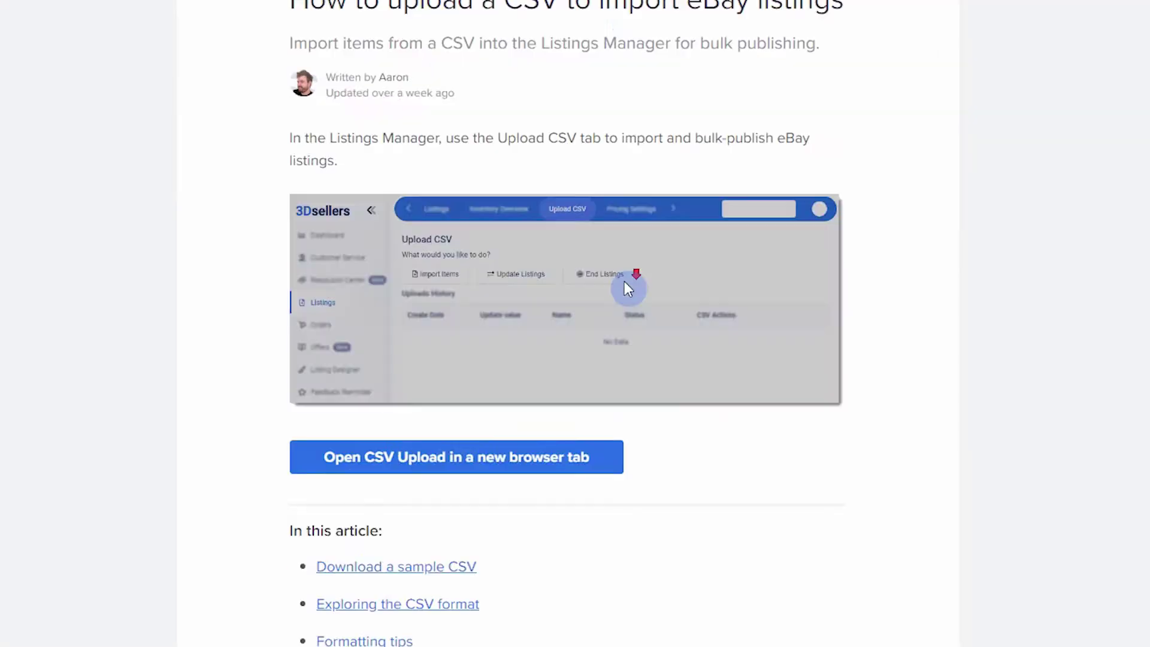
{"action": "left_click", "coordinate": [513, 254]}
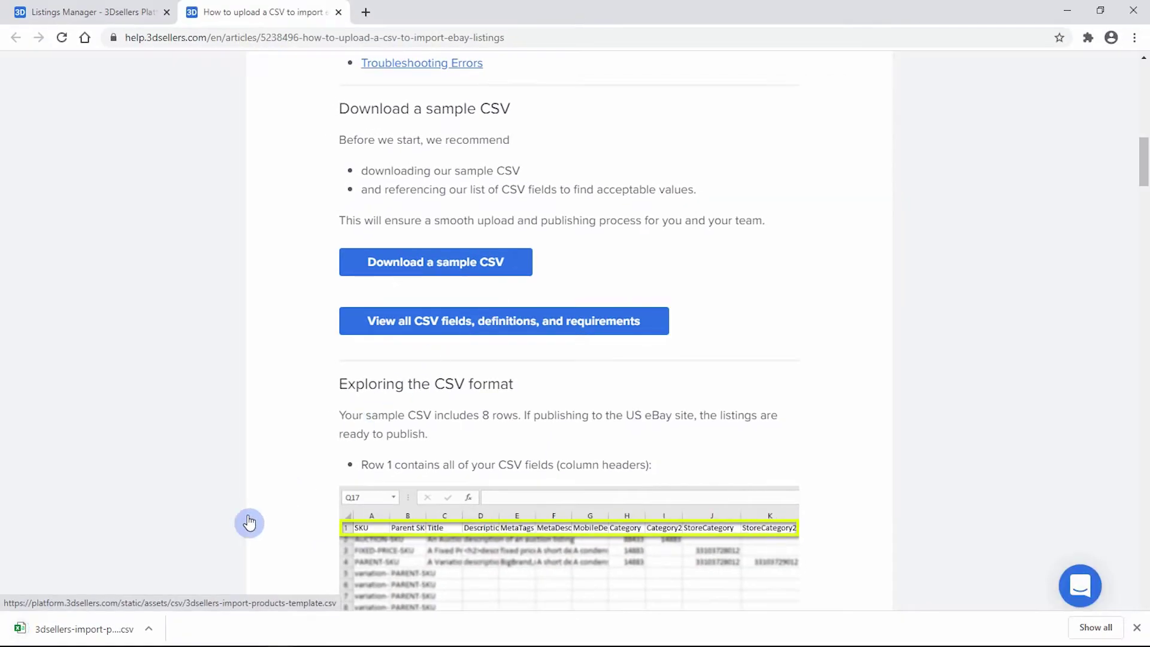
Open 3dsellers-import-products-template.csv in Excel and review its auction, fixed-price and variation parent rows
{"action": "left_click", "coordinate": [81, 629]}
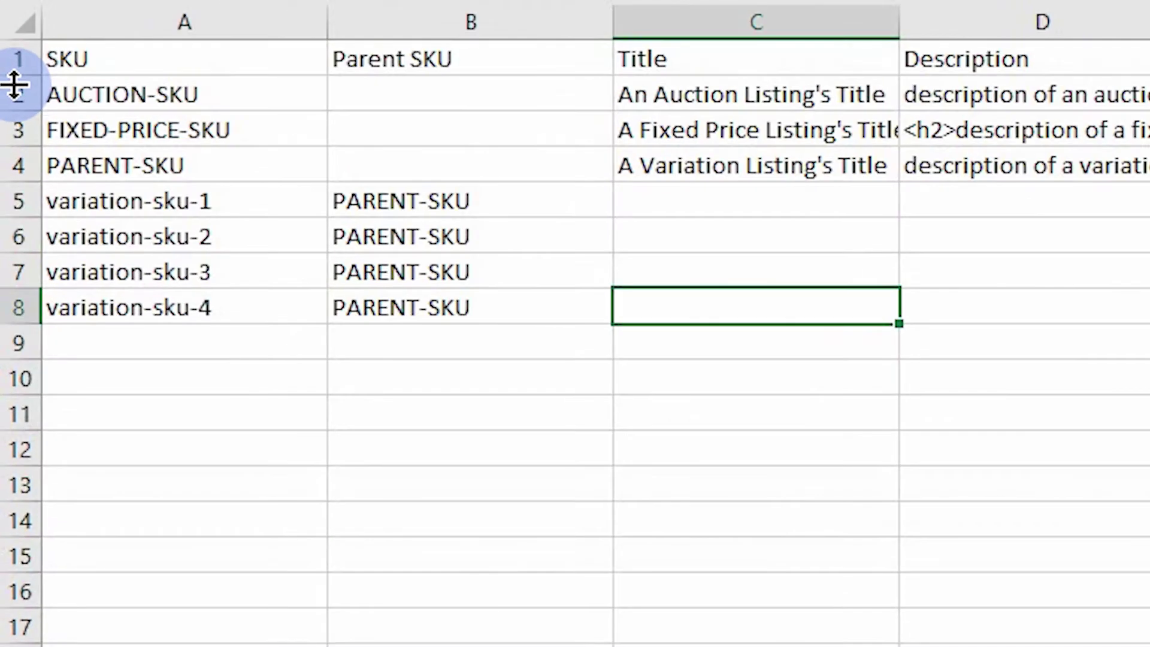
{"action": "left_click", "coordinate": [7, 186]}
{"action": "left_click", "coordinate": [6, 202]}
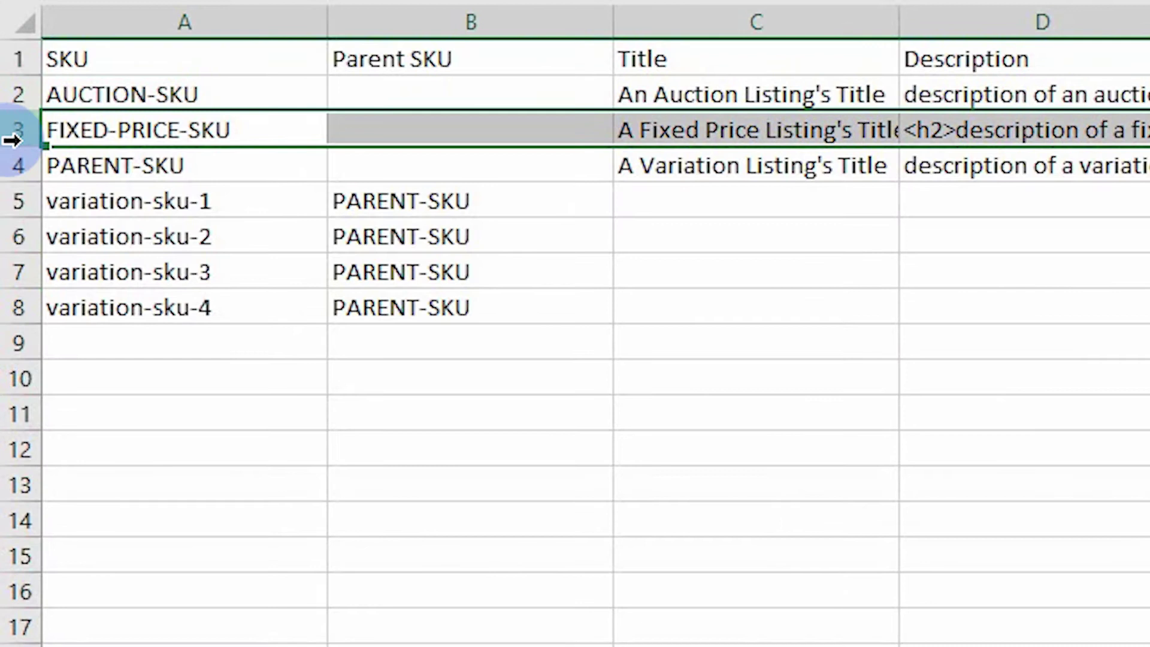
{"action": "left_click", "coordinate": [18, 163]}
{"action": "left_click", "coordinate": [160, 62]}
{"action": "left_click", "coordinate": [287, 180]}
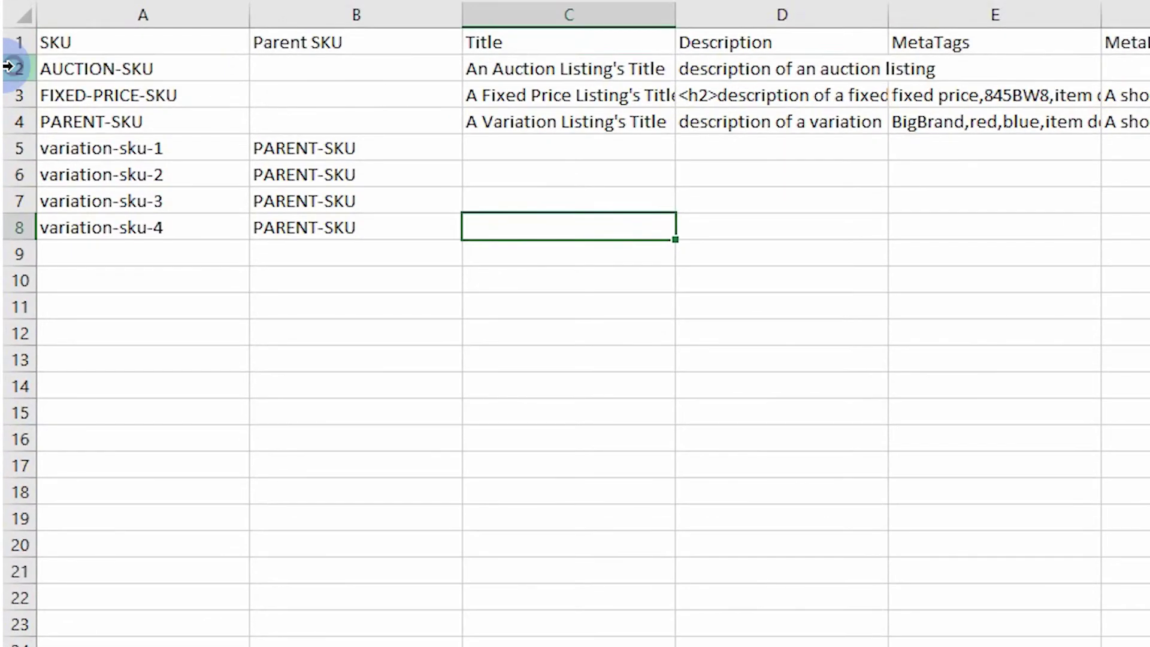
{"action": "left_click", "coordinate": [8, 184]}
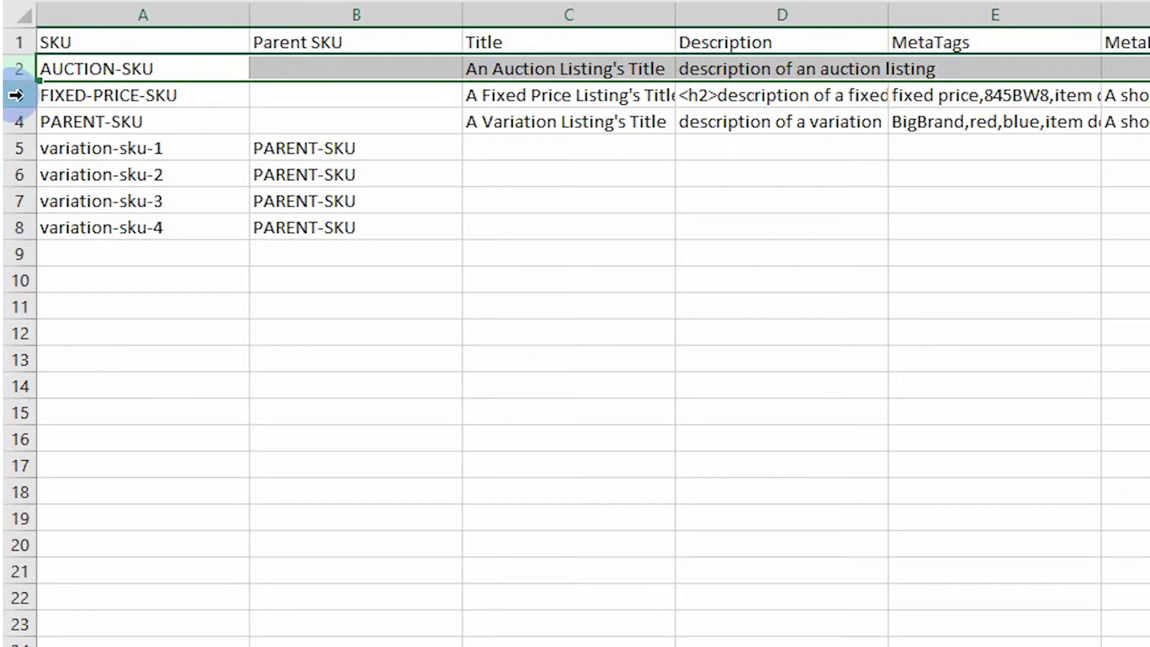
{"action": "left_click", "coordinate": [15, 95]}
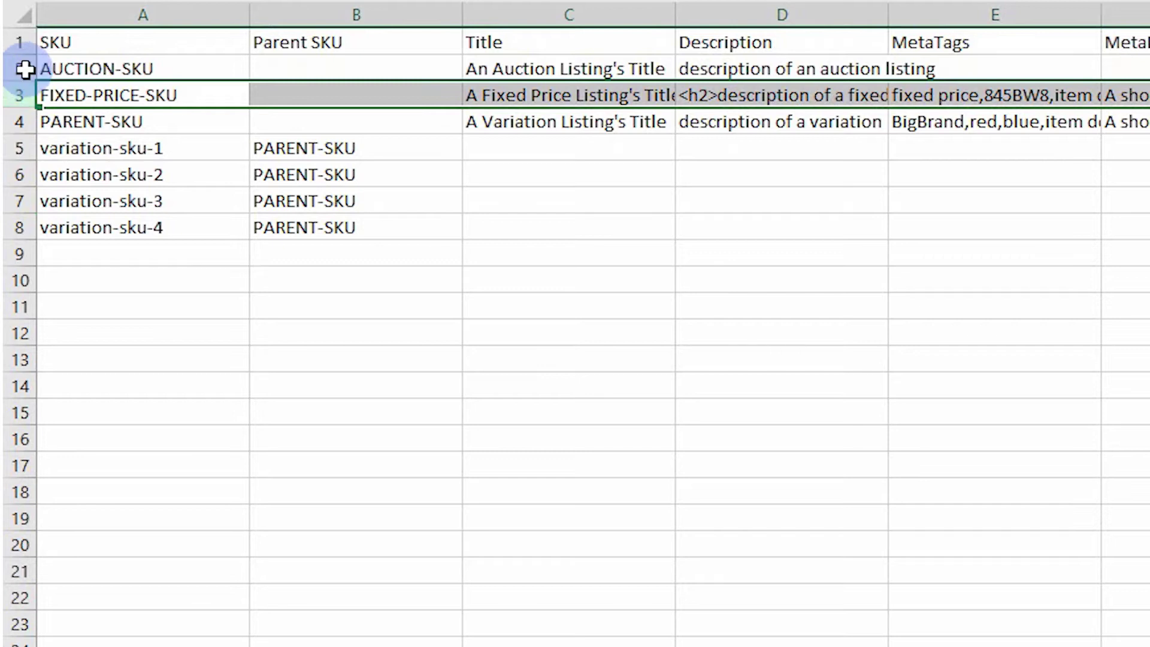
Review the auction row's ListingDuration 7, start price 1.49, and reserve and BIN price columns
{"action": "left_click", "coordinate": [17, 70]}
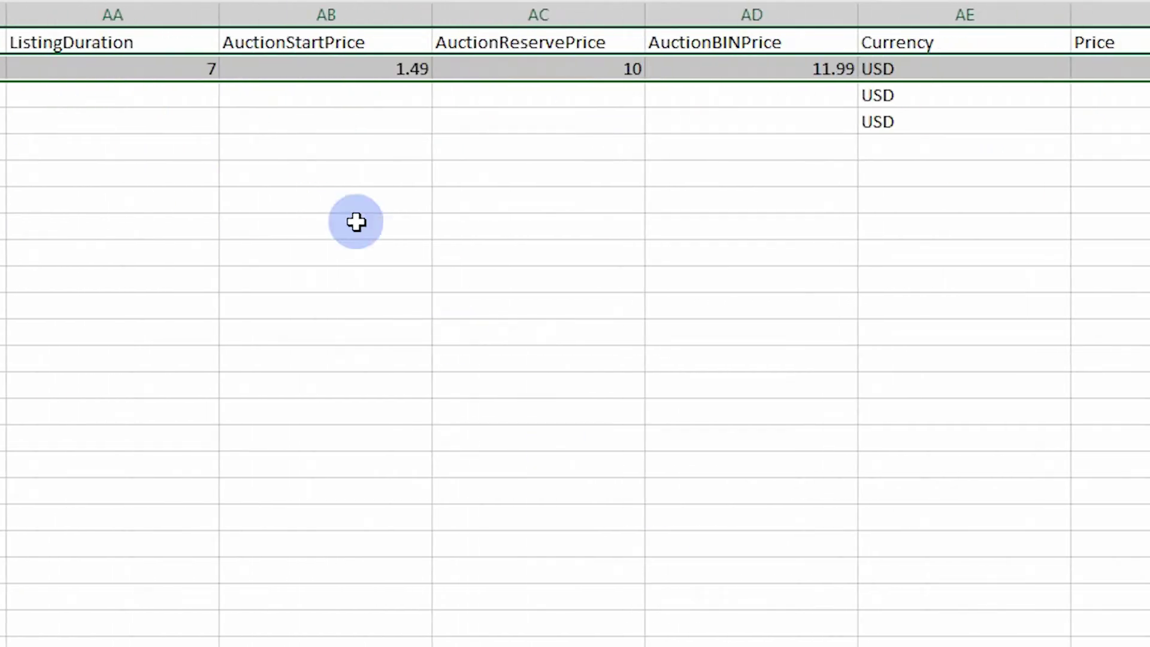
{"action": "left_click", "coordinate": [200, 52]}
{"action": "left_click", "coordinate": [211, 75]}
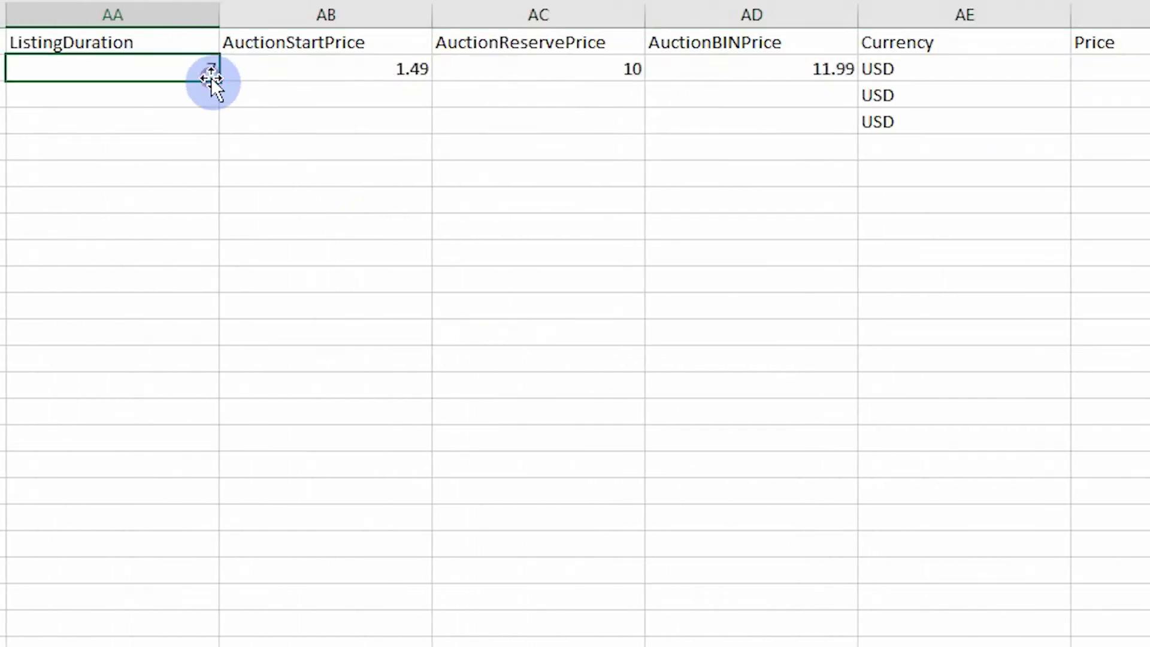
{"action": "left_click", "coordinate": [201, 107]}
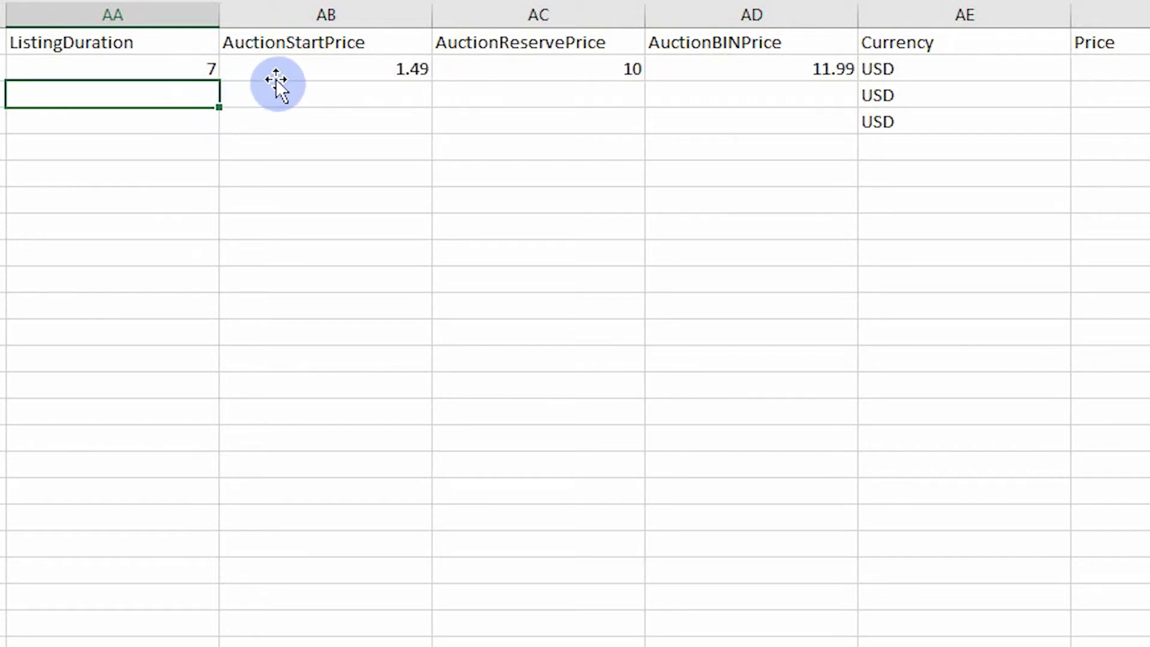
{"action": "left_click", "coordinate": [301, 71]}
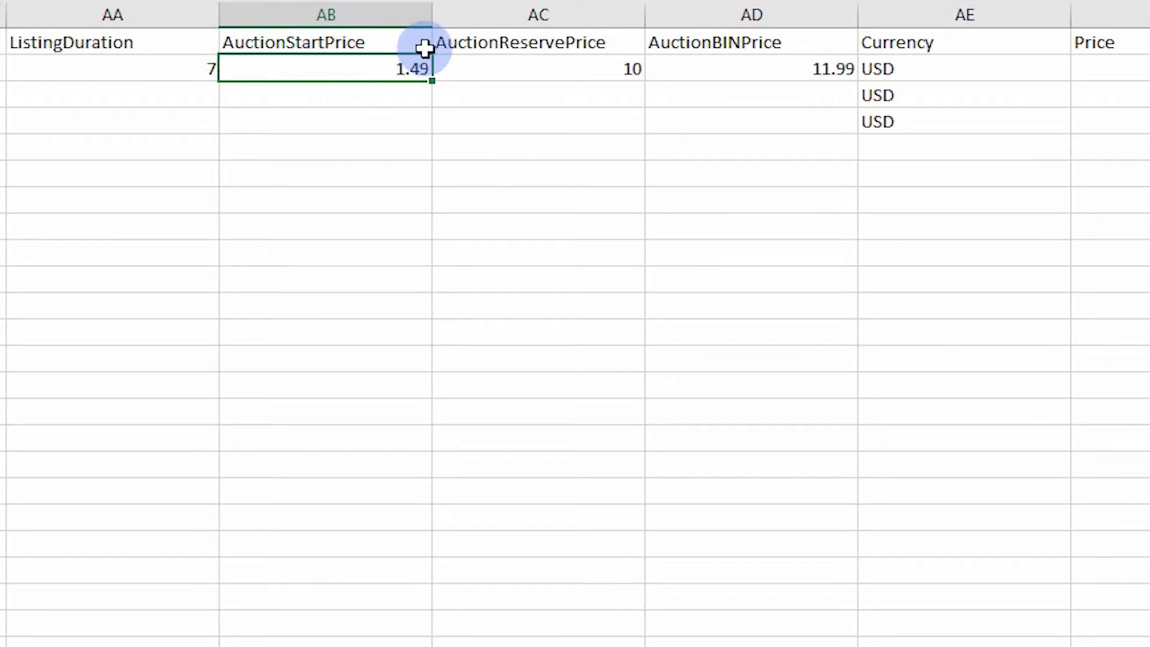
{"action": "left_click_drag", "start_coordinate": [451, 42], "coordinate": [778, 37]}
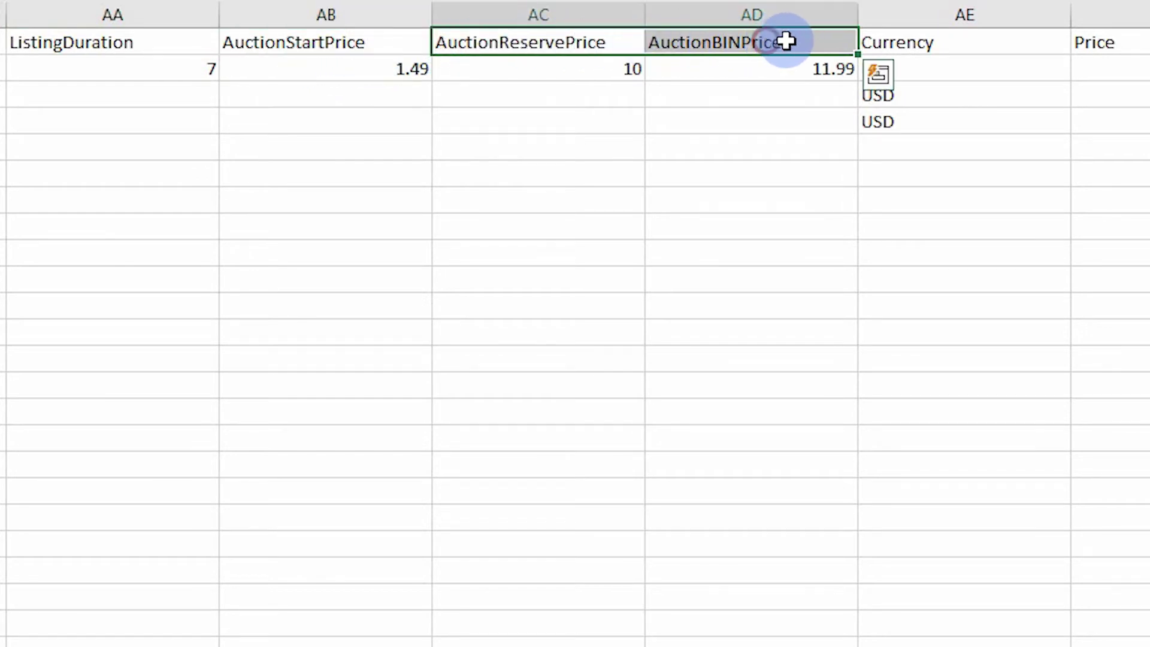
{"action": "left_click", "coordinate": [822, 41]}
{"action": "scroll", "coordinate": [967, 442], "scroll_direction": "right", "scroll_amount": 3}
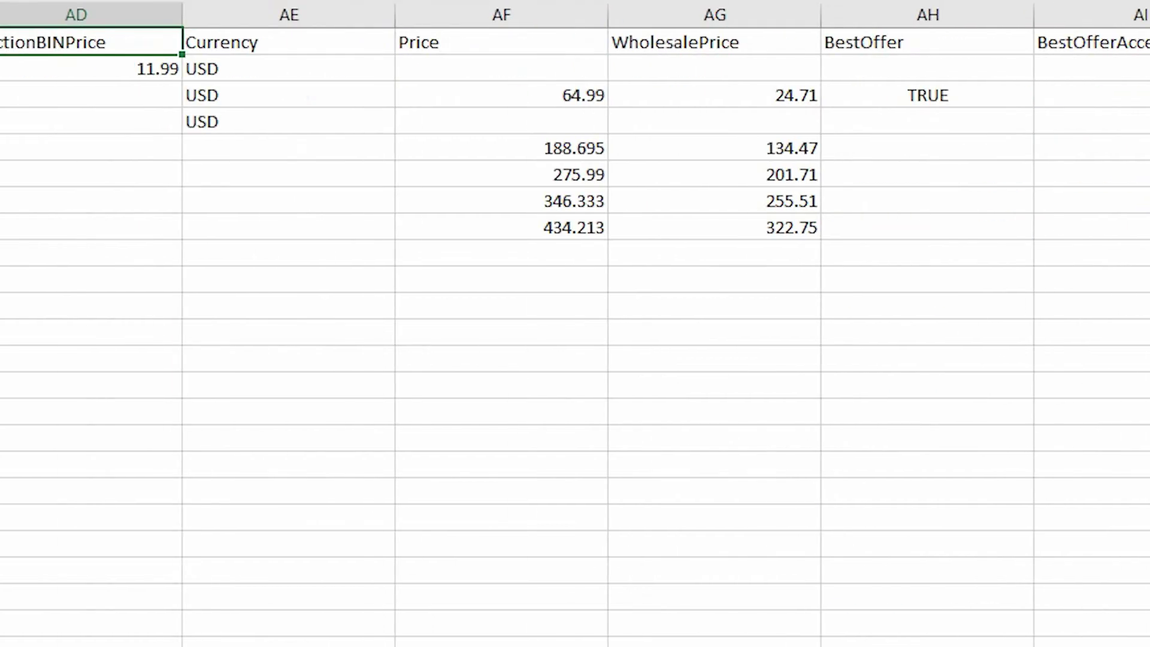
Enter TRUE in BestOffer and 10 in BestOfferAccept for the auction row, then undo both
{"action": "left_click", "coordinate": [933, 68]}
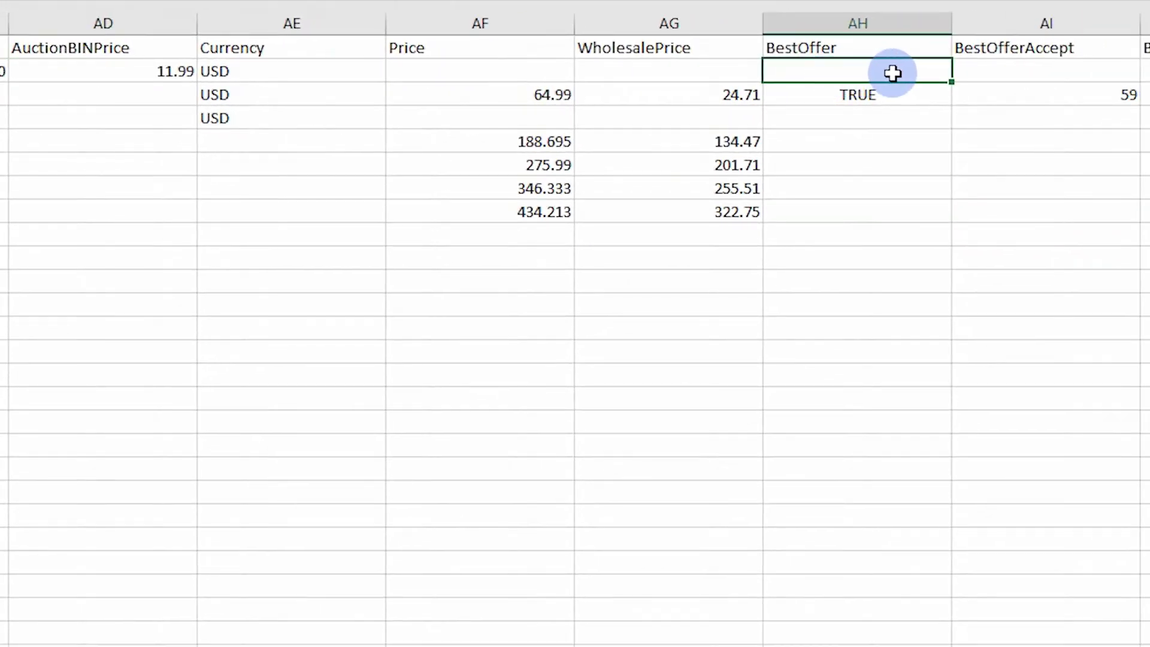
{"action": "type", "text": "TRUE"}
{"action": "left_click", "coordinate": [1018, 75]}
{"action": "type", "text": "10"}
{"action": "left_click", "coordinate": [1042, 118]}
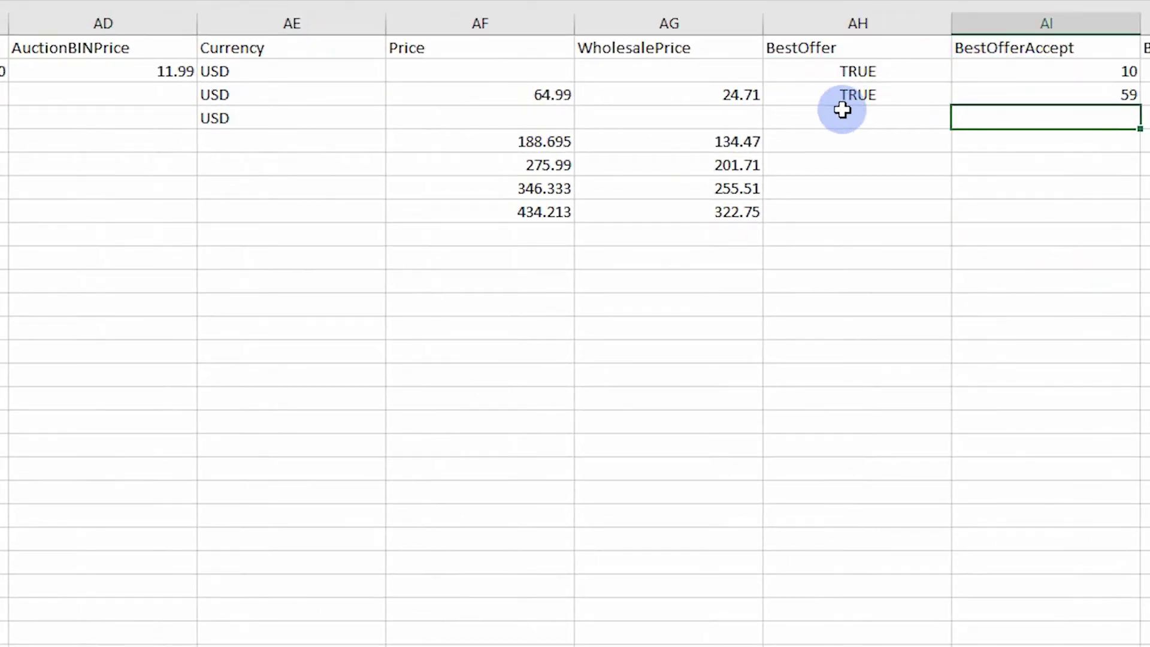
{"action": "left_click", "coordinate": [175, 76]}
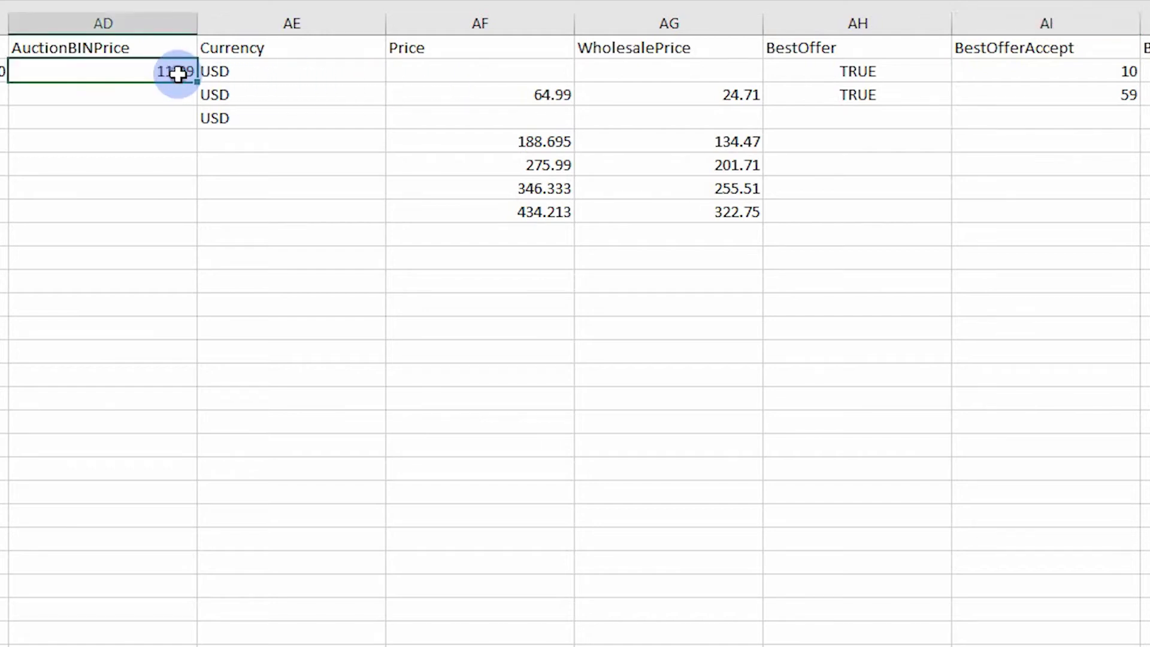
{"action": "key", "text": "ctrl+z"}
{"action": "key", "text": "ctrl+z"}
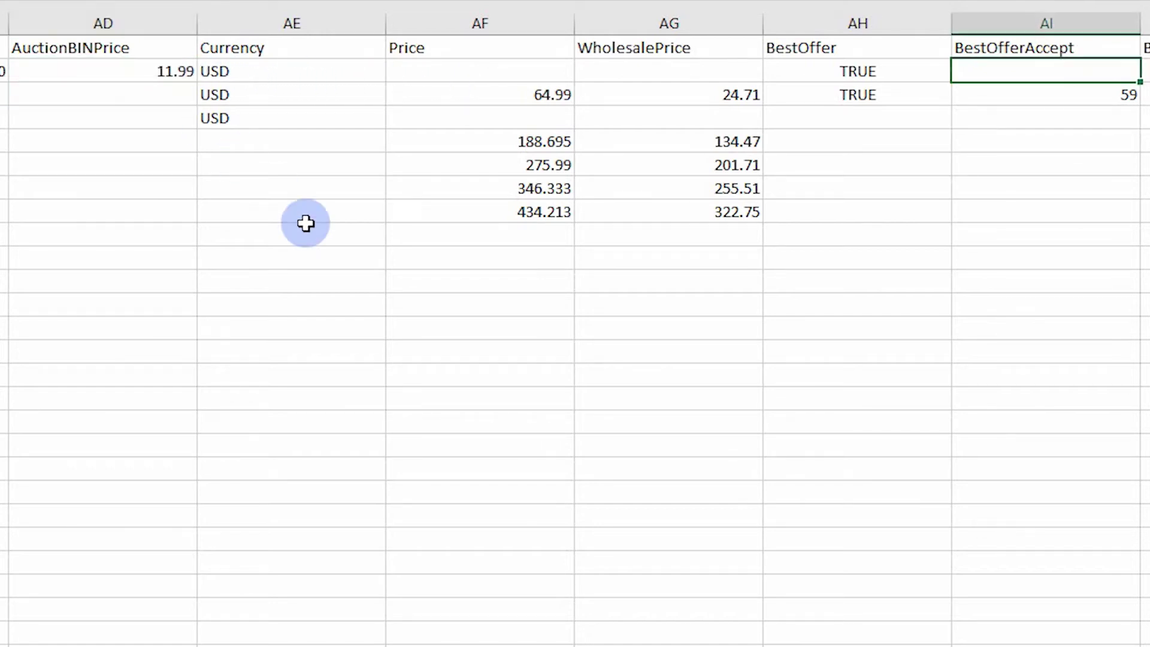
{"action": "scroll", "coordinate": [700, 617], "scroll_direction": "right", "scroll_amount": 2}
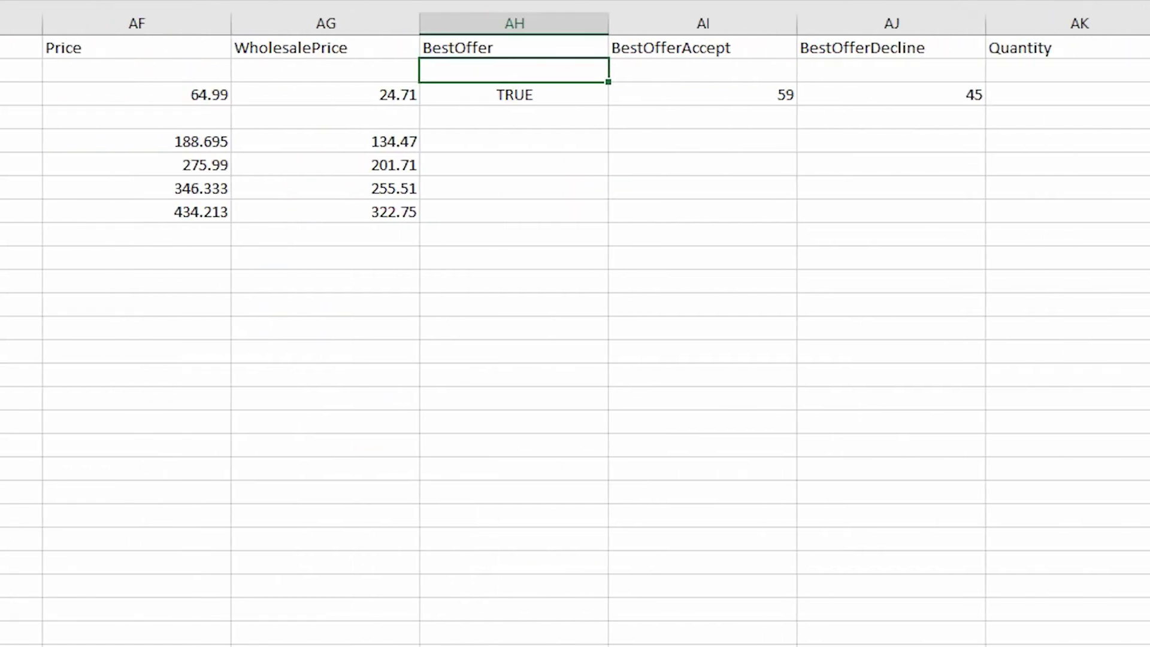
Enter 3.62 in the auction row's empty WholesalePrice cell AG2
{"action": "left_click", "coordinate": [159, 102]}
{"action": "left_click", "coordinate": [1007, 104]}
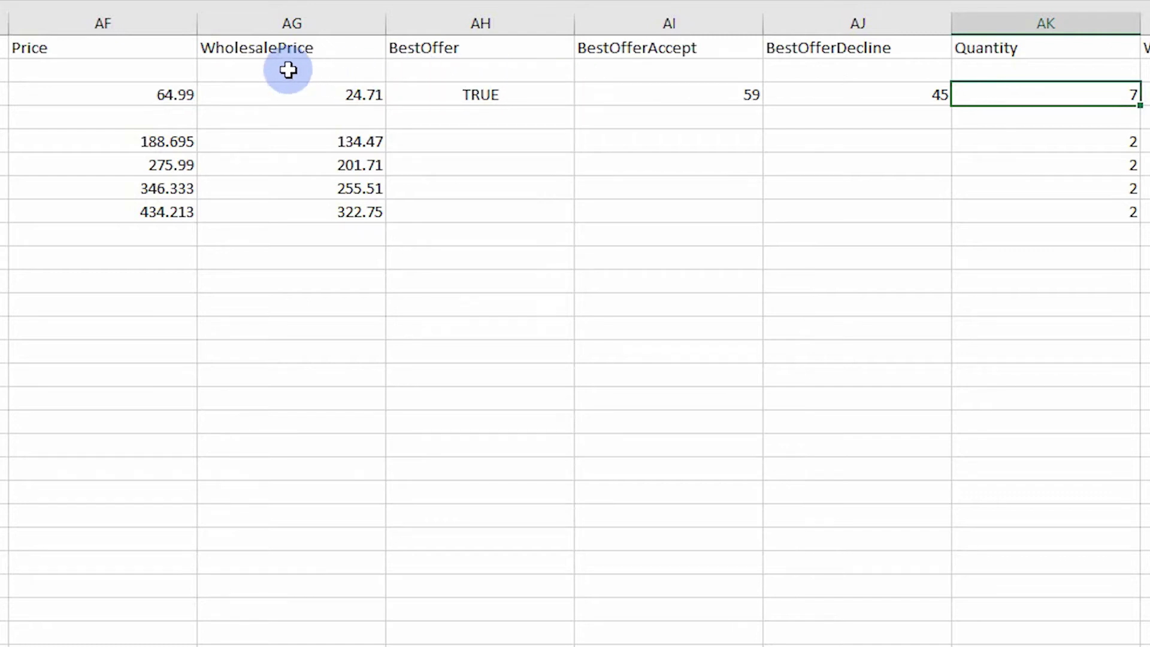
{"action": "left_click", "coordinate": [311, 70]}
{"action": "type", "text": "3.62"}
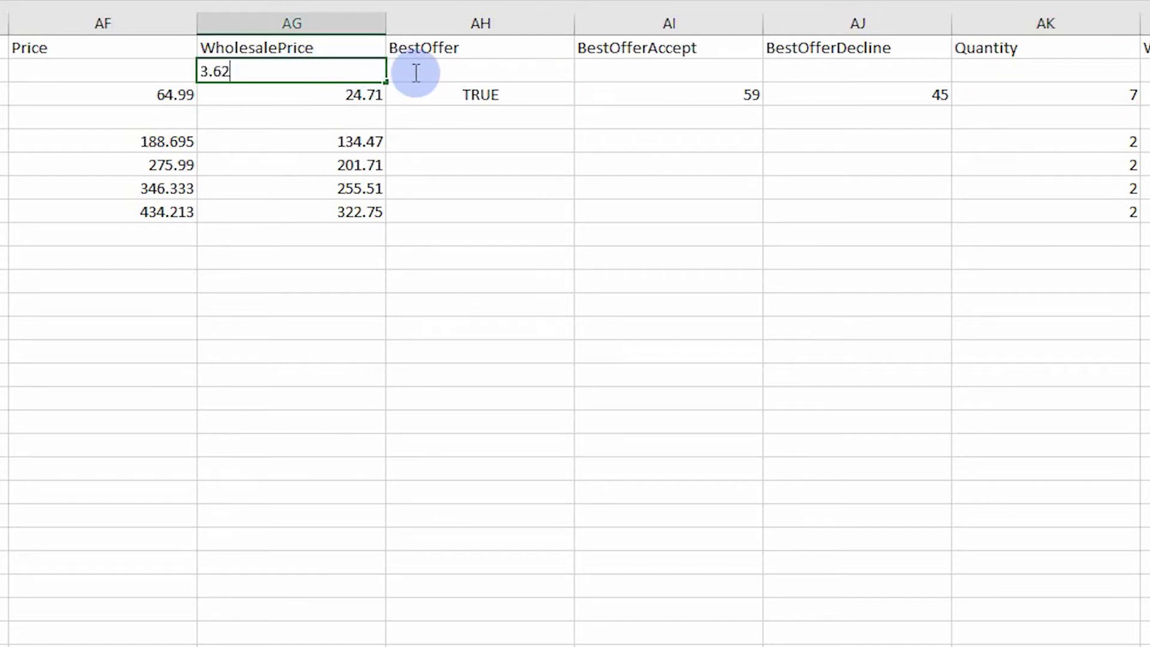
{"action": "left_click", "coordinate": [536, 75]}
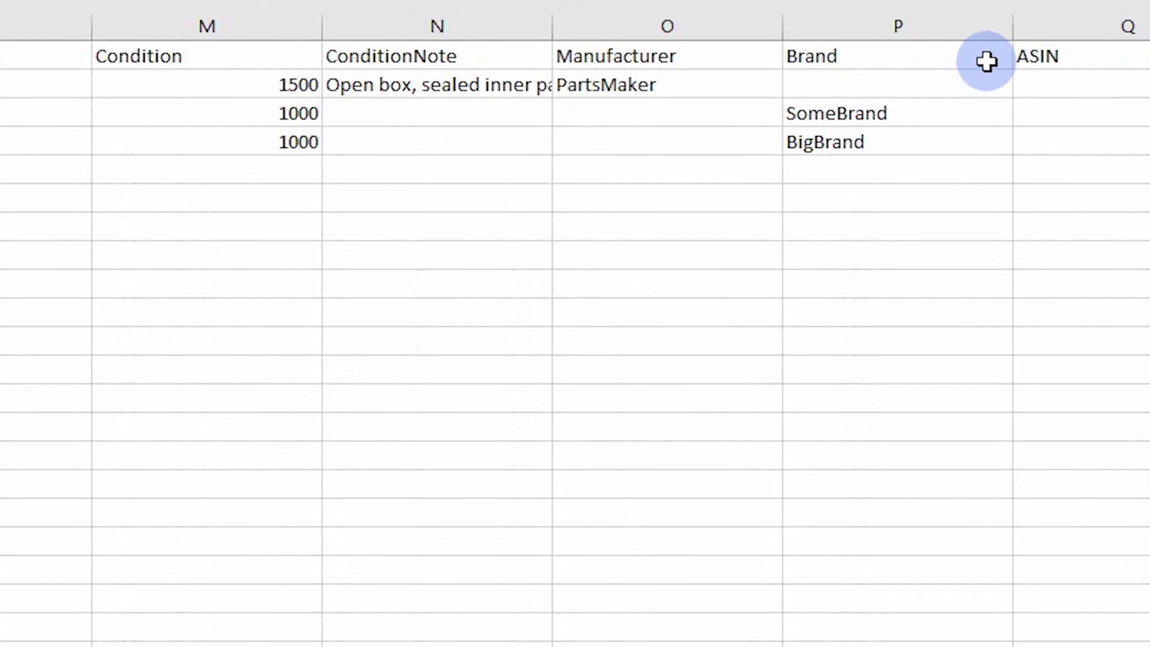
Look over the Brand, Condition and PackageType columns, then enter AU as the first listing's CountryCode
{"action": "left_click", "coordinate": [986, 61]}
{"action": "left_click", "coordinate": [269, 48]}
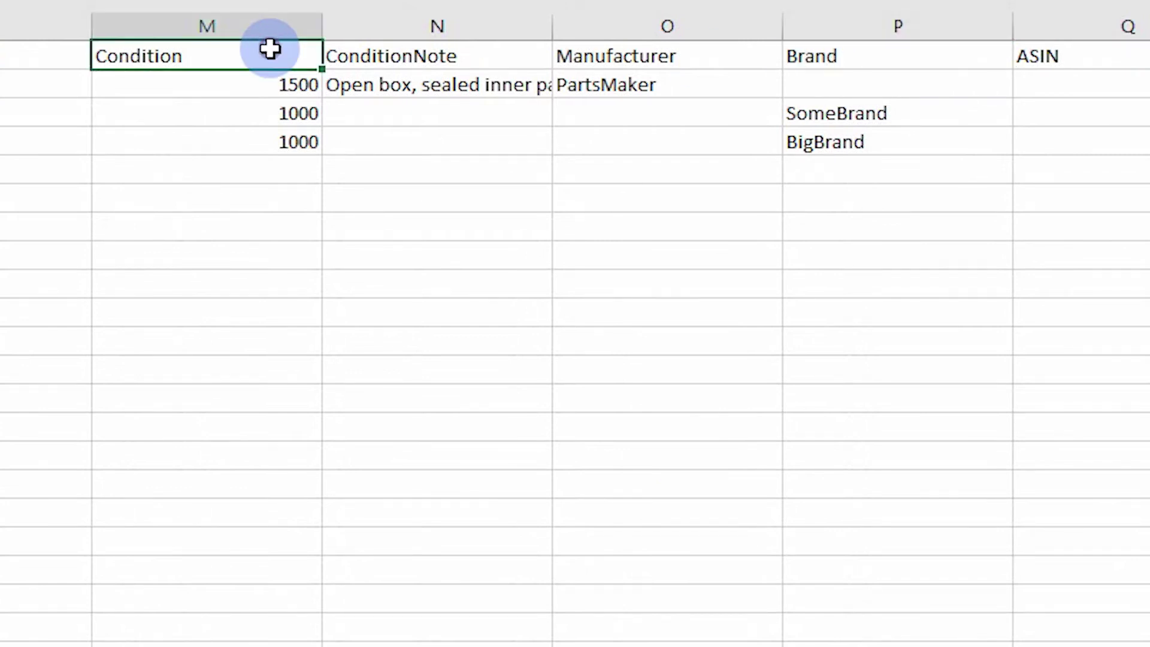
{"action": "scroll", "coordinate": [762, 70], "scroll_direction": "left", "scroll_amount": 5}
{"action": "left_click_drag", "start_coordinate": [190, 93], "coordinate": [162, 149]}
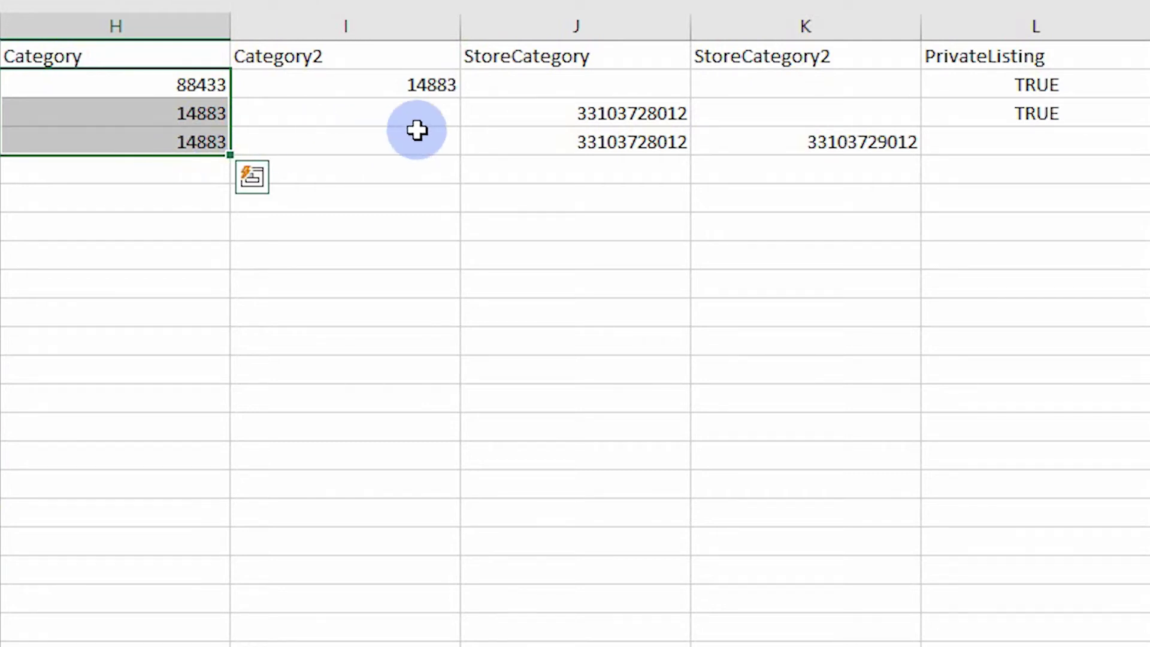
{"action": "scroll", "coordinate": [660, 59], "scroll_direction": "right", "scroll_amount": 3}
{"action": "left_click", "coordinate": [660, 59]}
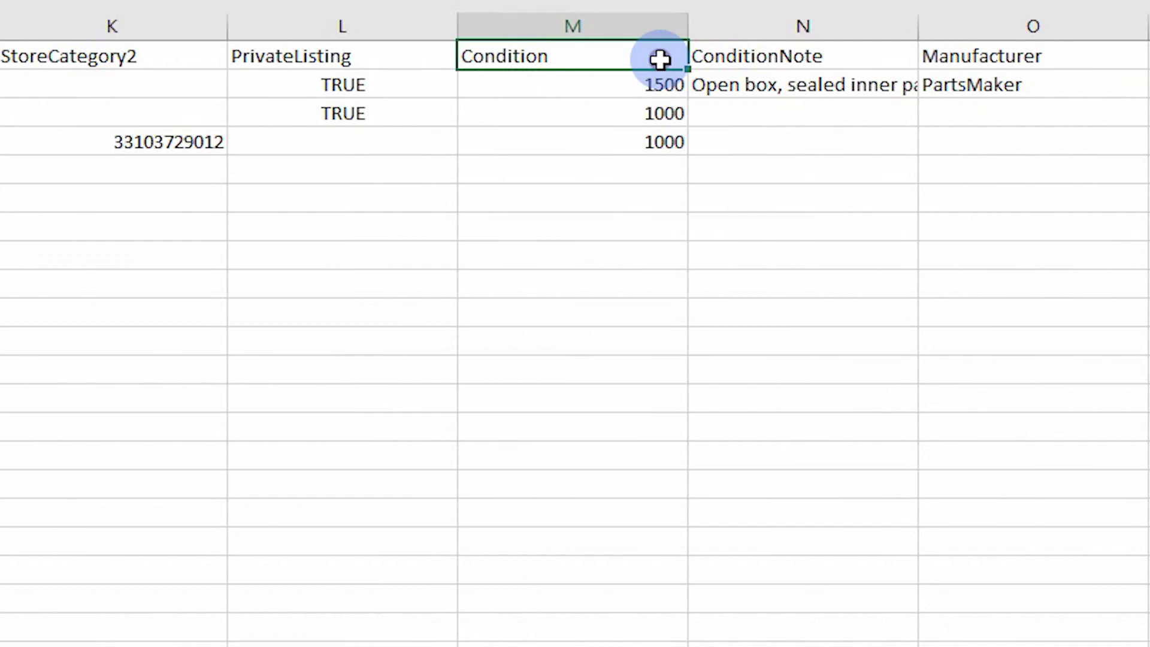
{"action": "scroll", "coordinate": [661, 59], "scroll_direction": "right", "scroll_amount": 10}
{"action": "left_click", "coordinate": [473, 44]}
{"action": "scroll", "coordinate": [701, 49], "scroll_direction": "left", "scroll_amount": 1}
{"action": "left_click", "coordinate": [224, 83]}
{"action": "type", "text": "AU"}
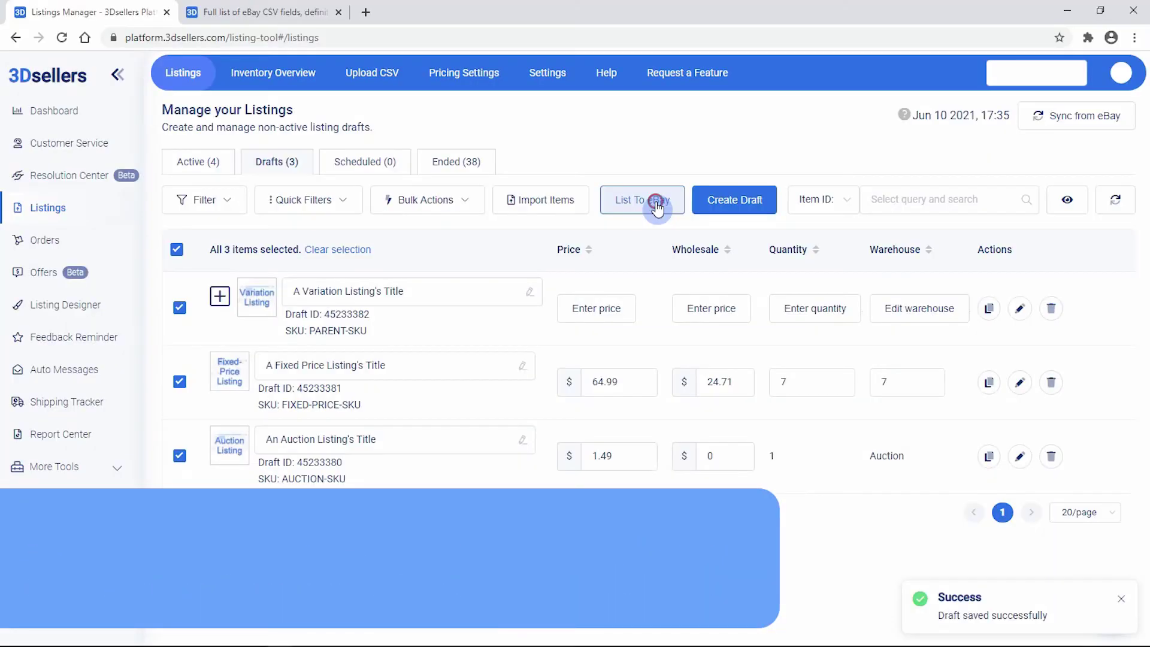
Open the List to eBay settings for the three drafts and expand the Shipping policy list
{"action": "left_click", "coordinate": [656, 201]}
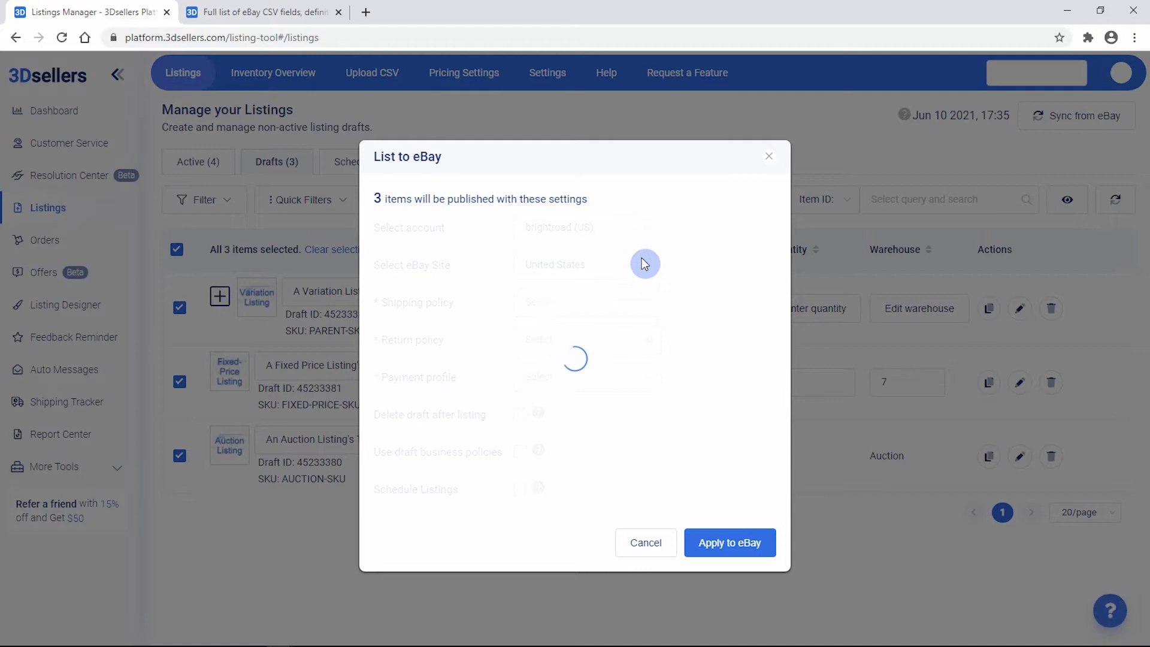
{"action": "left_click", "coordinate": [632, 304]}
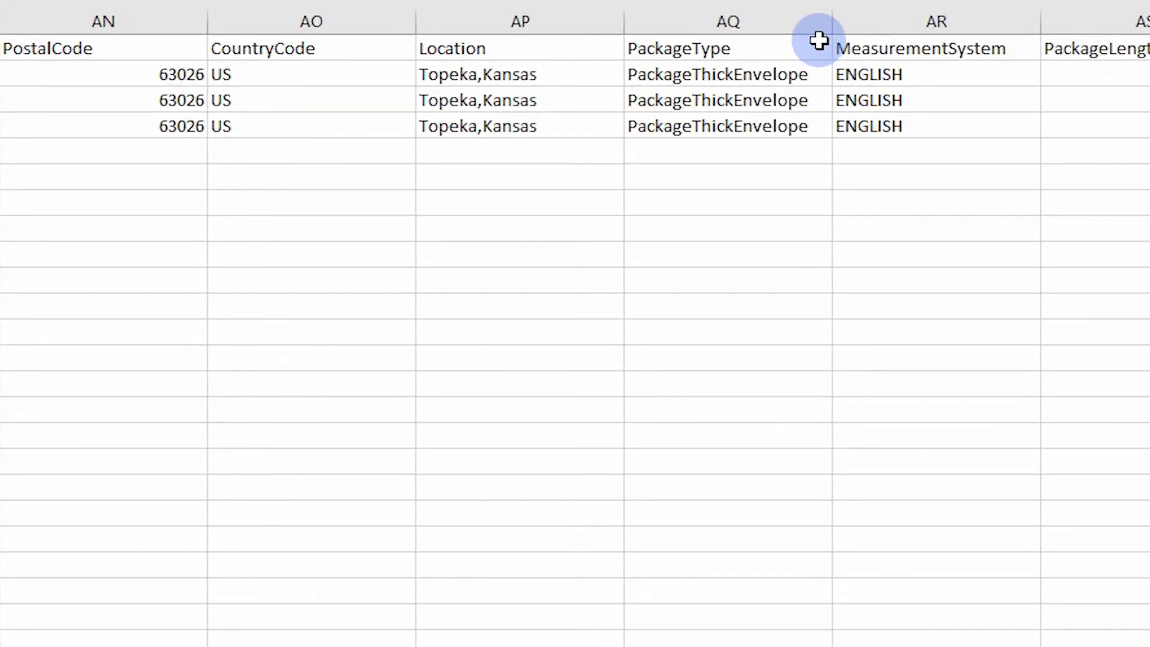
Inspect the PackageType column and the first listing's PackageThickEnvelope value
{"action": "left_click", "coordinate": [473, 168]}
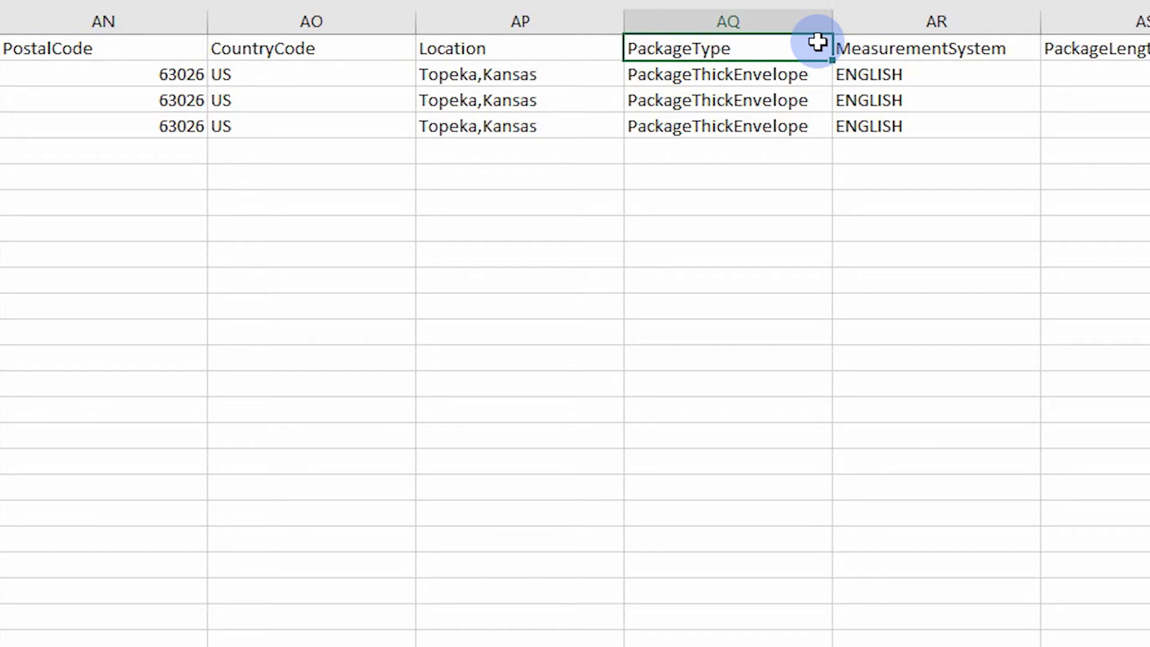
{"action": "left_click", "coordinate": [809, 69]}
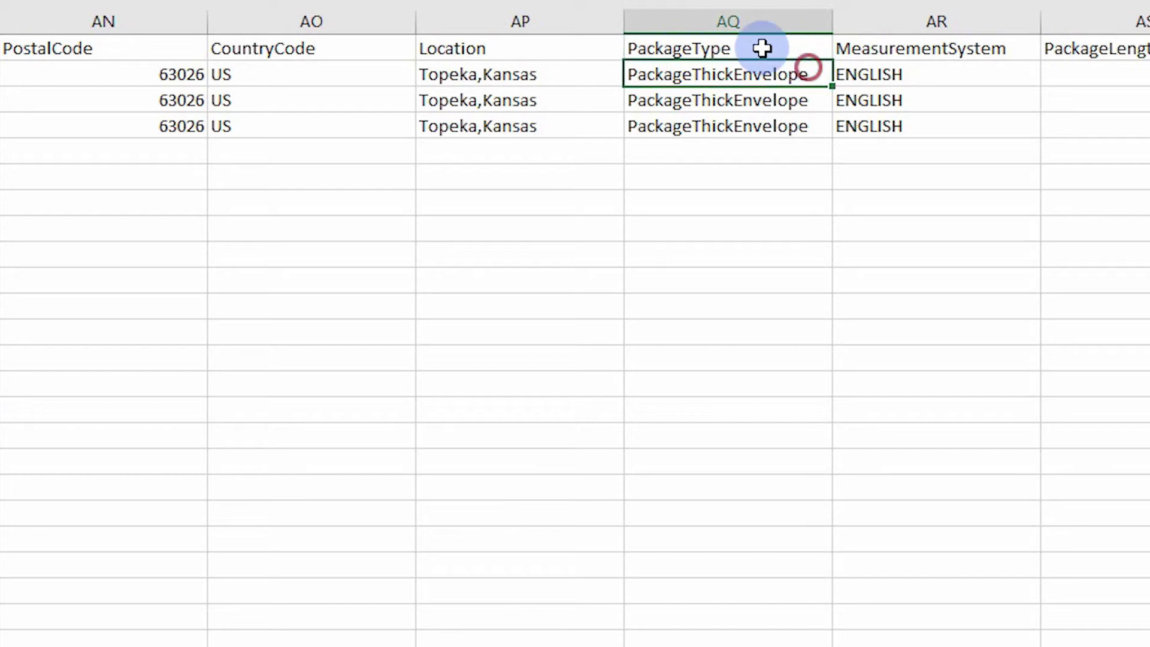
{"action": "double_click", "coordinate": [814, 71]}
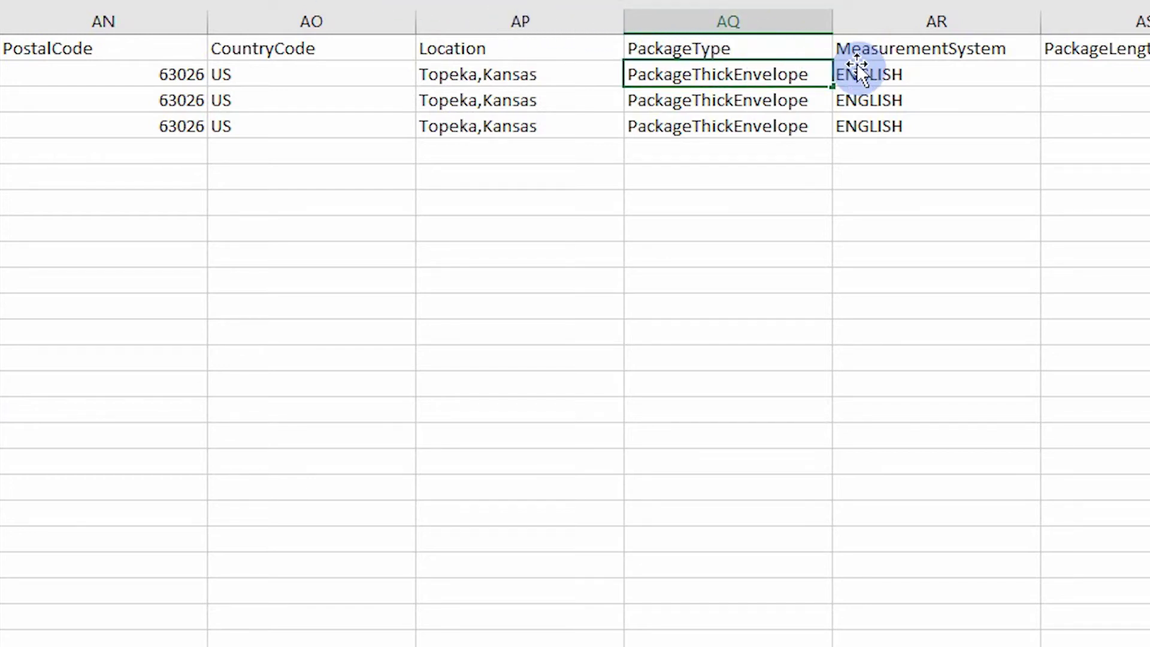
Try AU, Sydney, NSW and Mailing on the first listing, undo them, and enter GB as CountryCode
{"action": "left_click", "coordinate": [398, 72]}
{"action": "type", "text": "AU"}
{"action": "key", "text": "Tab"}
{"action": "type", "text": "Sydney, NSW"}
{"action": "key", "text": "Tab"}
{"action": "type", "text": "Mailing"}
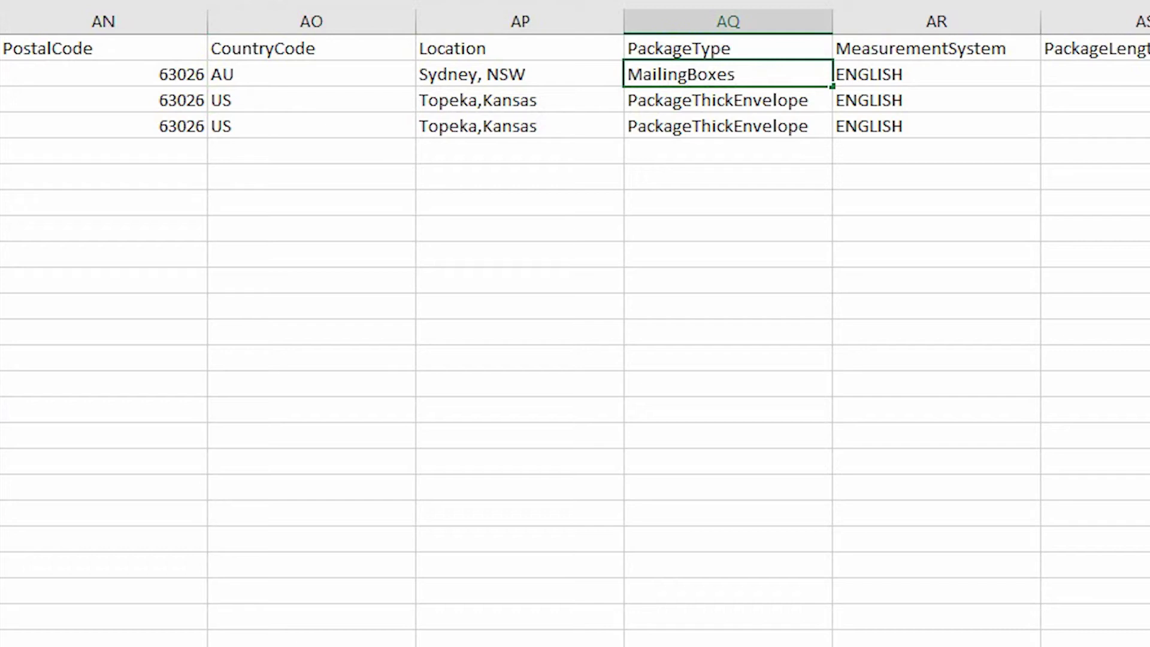
{"action": "key", "text": "ctrl+z"}
{"action": "key", "text": "ctrl+z"}
{"action": "key", "text": "ctrl+z"}
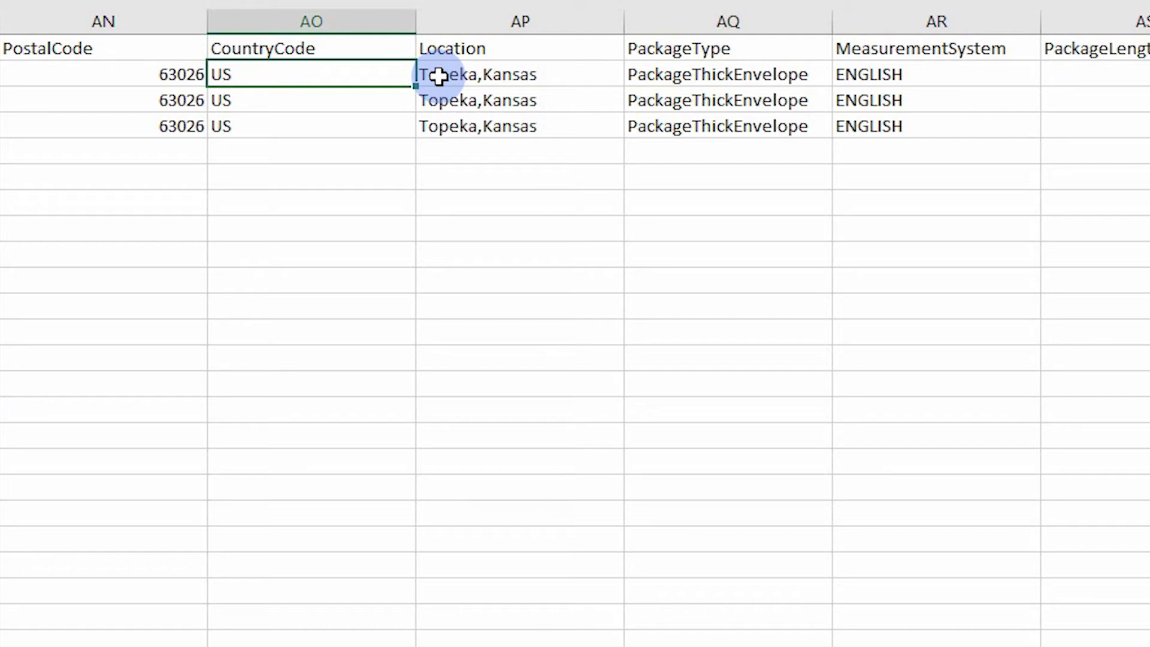
{"action": "type", "text": "GB"}
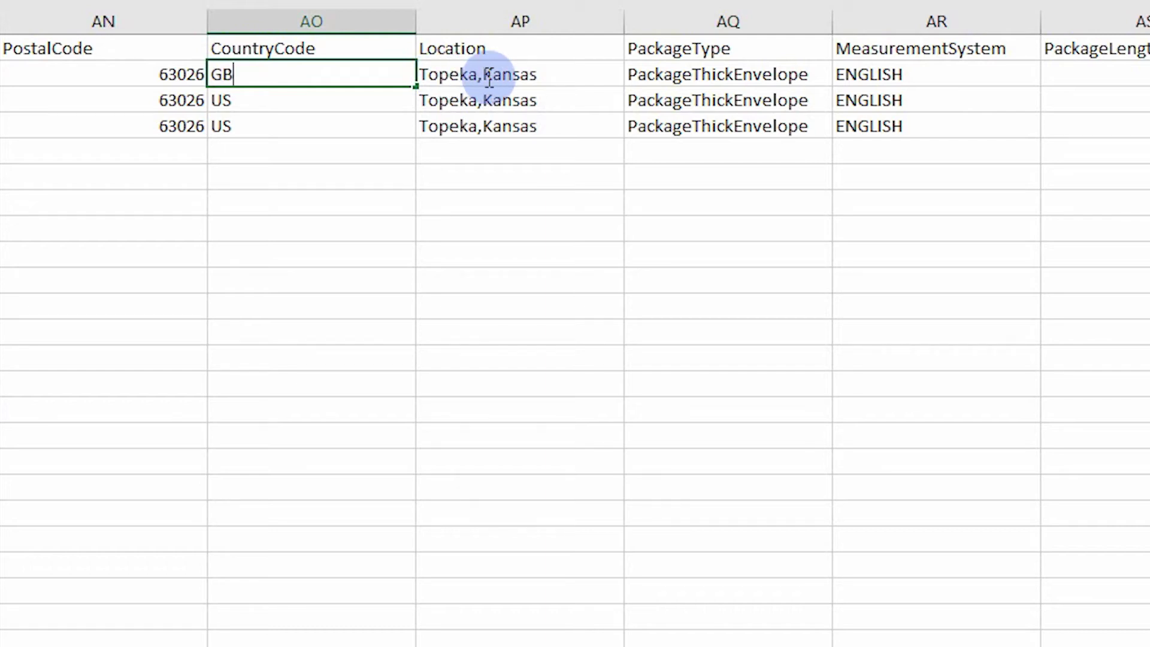
{"action": "type", "text": "US"}
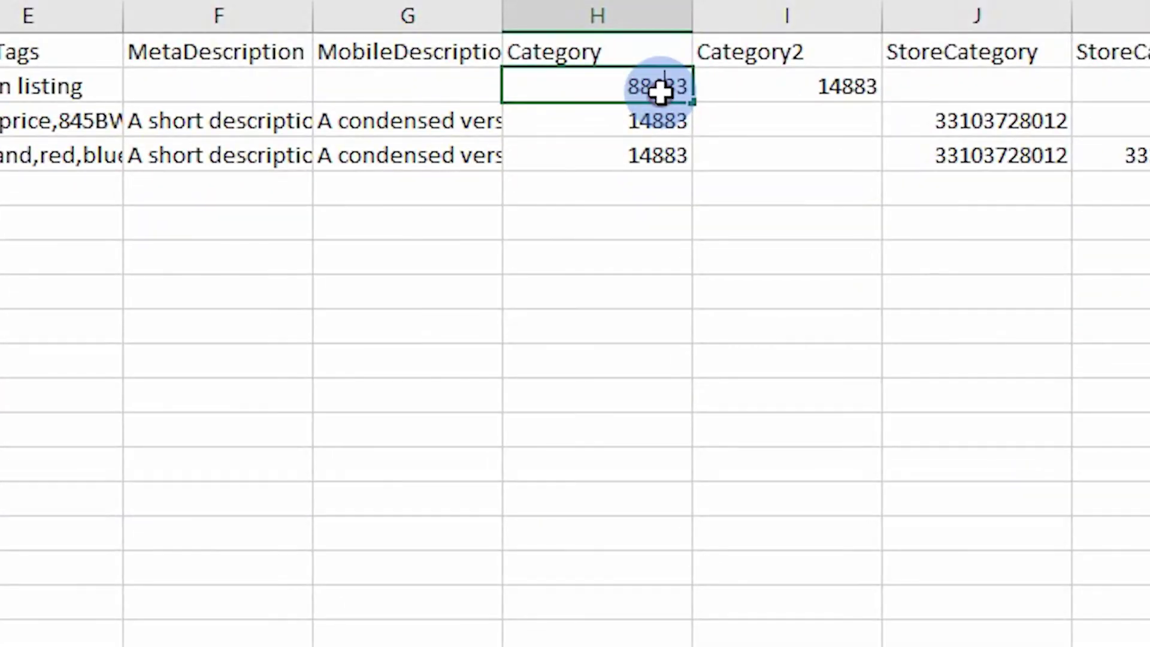
Enter 'every other thing' in the first listing's Category and compare it with eBay's category page
{"action": "type", "text": "every other thing"}
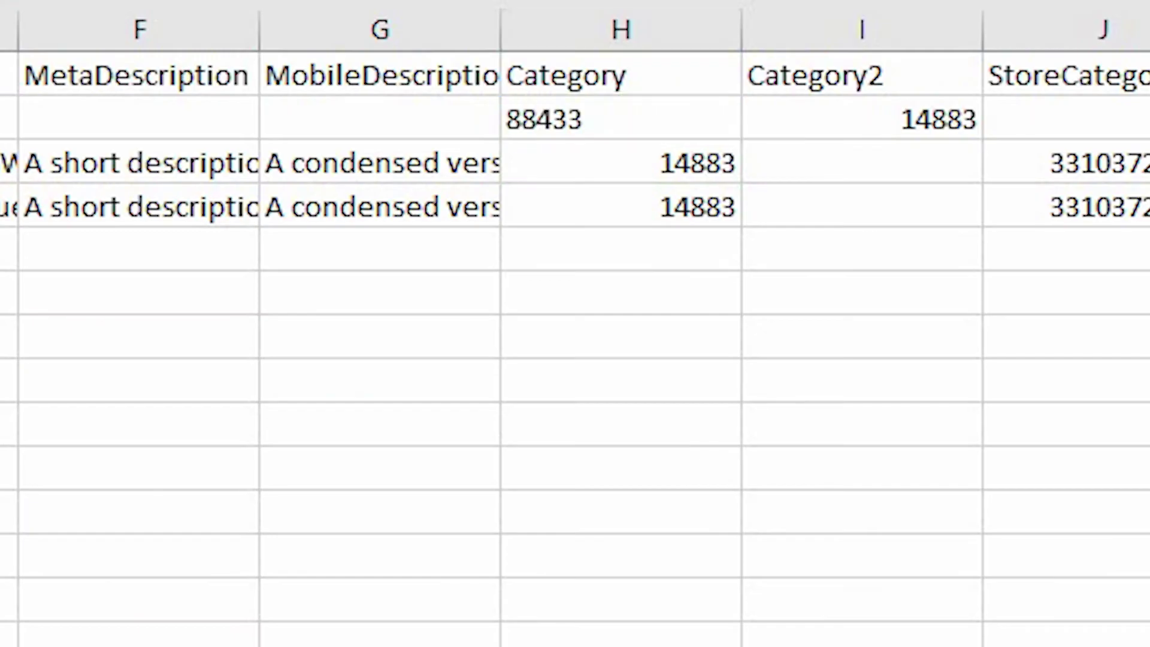
{"action": "left_click", "coordinate": [620, 118]}
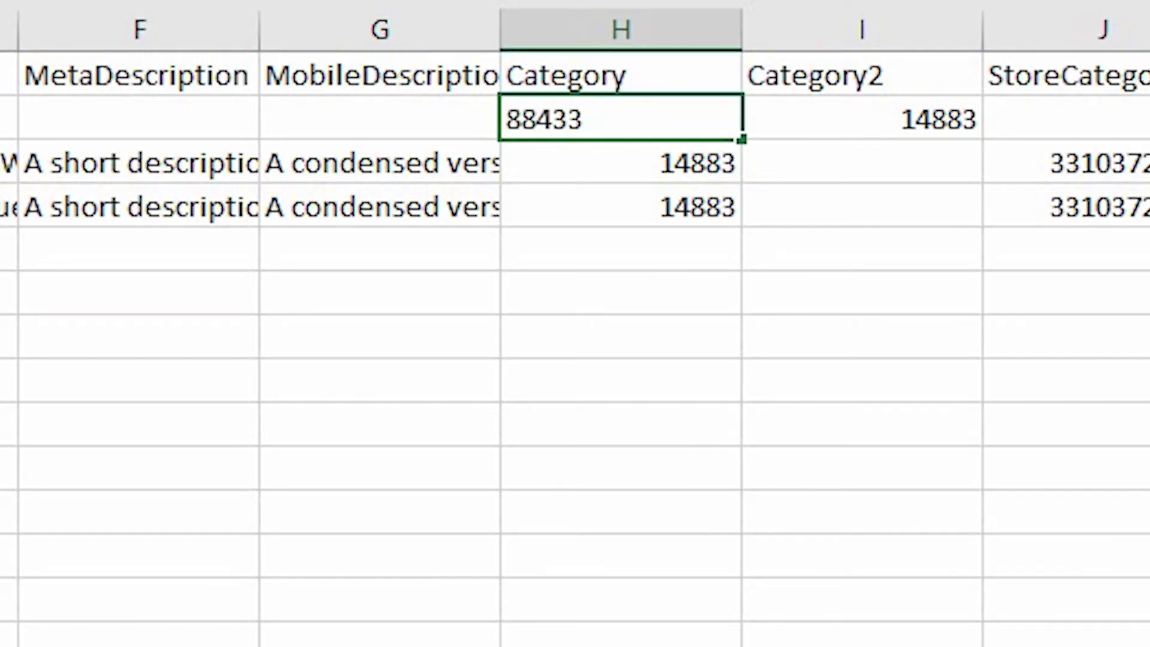
{"action": "left_click", "coordinate": [839, 303]}
{"action": "key", "text": "alt+Tab"}
{"action": "triple_click", "coordinate": [305, 132]}
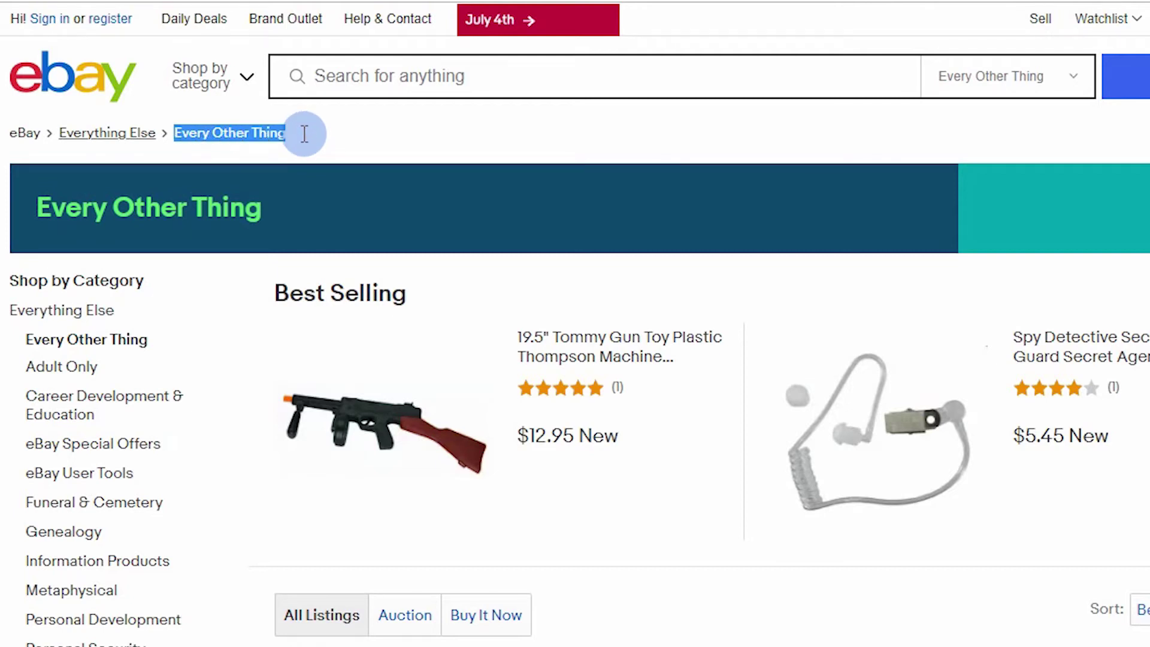
{"action": "left_click_drag", "start_coordinate": [305, 134], "coordinate": [305, 135]}
{"action": "triple_click", "coordinate": [302, 131]}
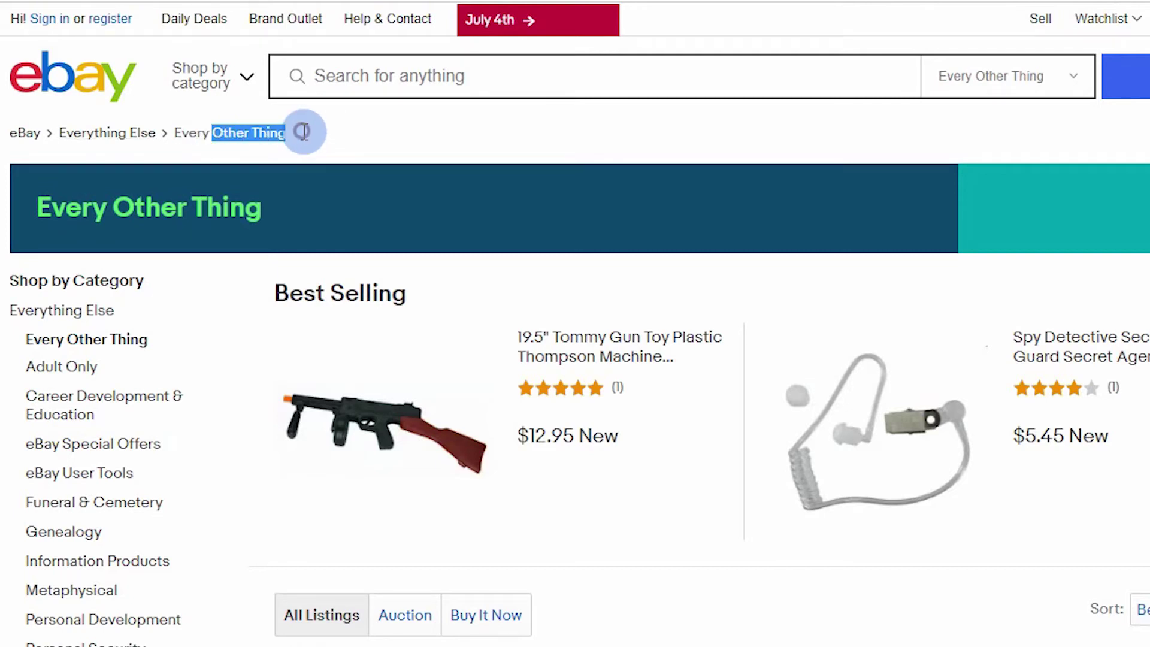
{"action": "left_click", "coordinate": [304, 135]}
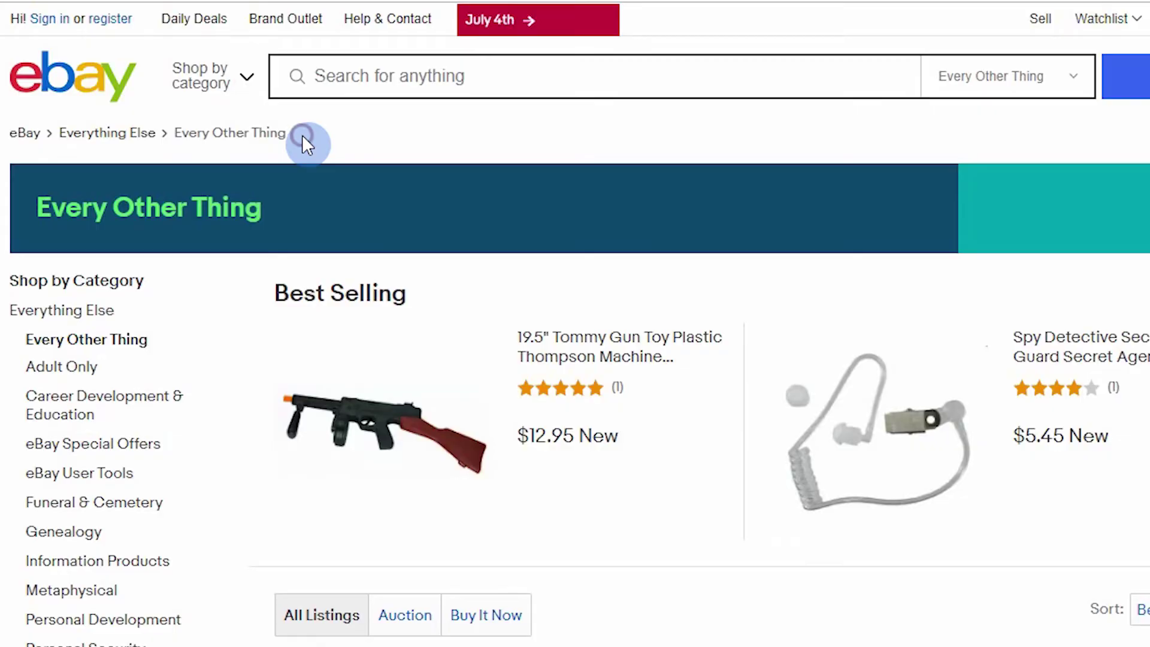
{"action": "key", "text": "alt+Tab"}
Replace the Category text with the eBay category ID 88433
{"action": "left_click", "coordinate": [676, 103]}
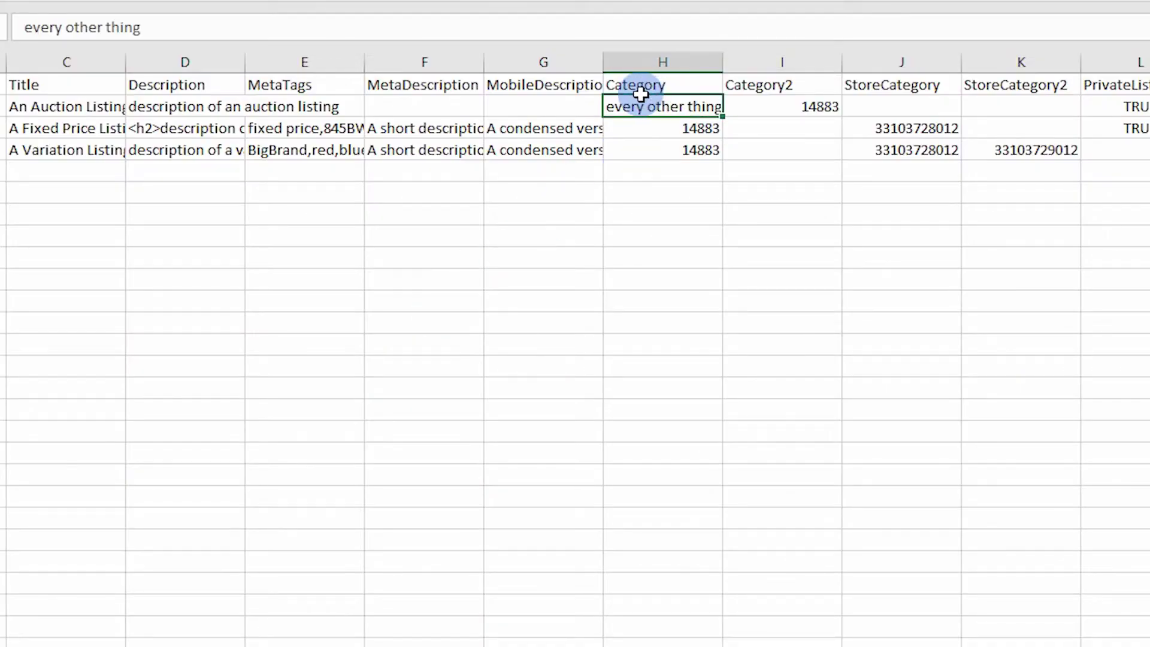
{"action": "triple_click", "coordinate": [221, 23]}
{"action": "right_click", "coordinate": [117, 22]}
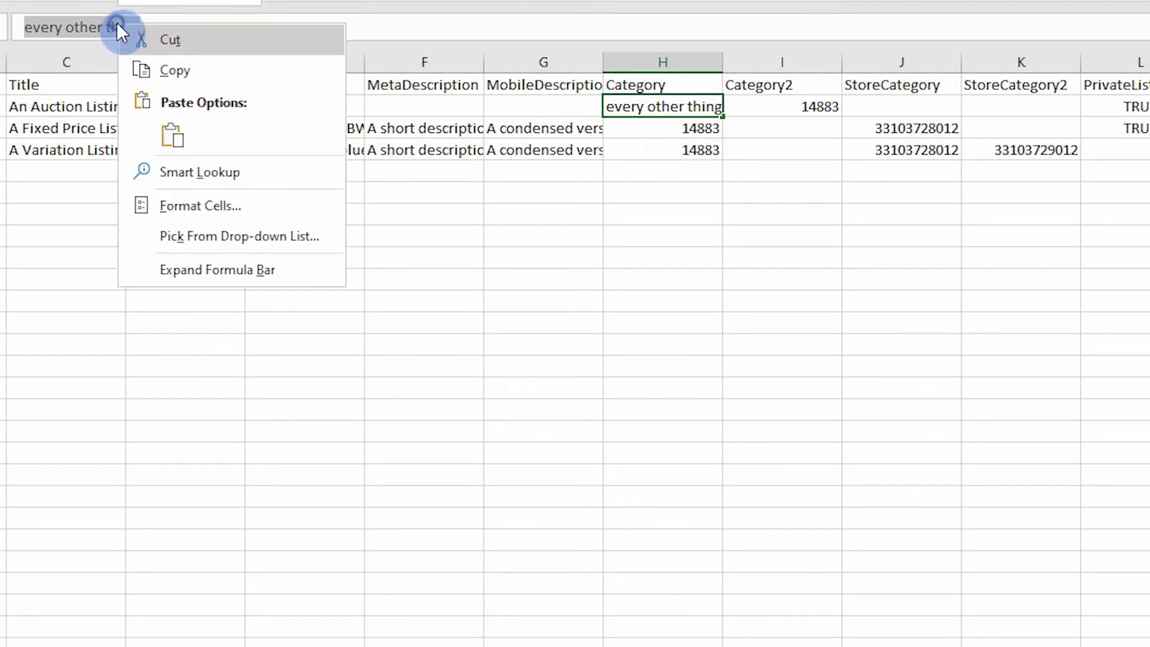
{"action": "left_click", "coordinate": [179, 135]}
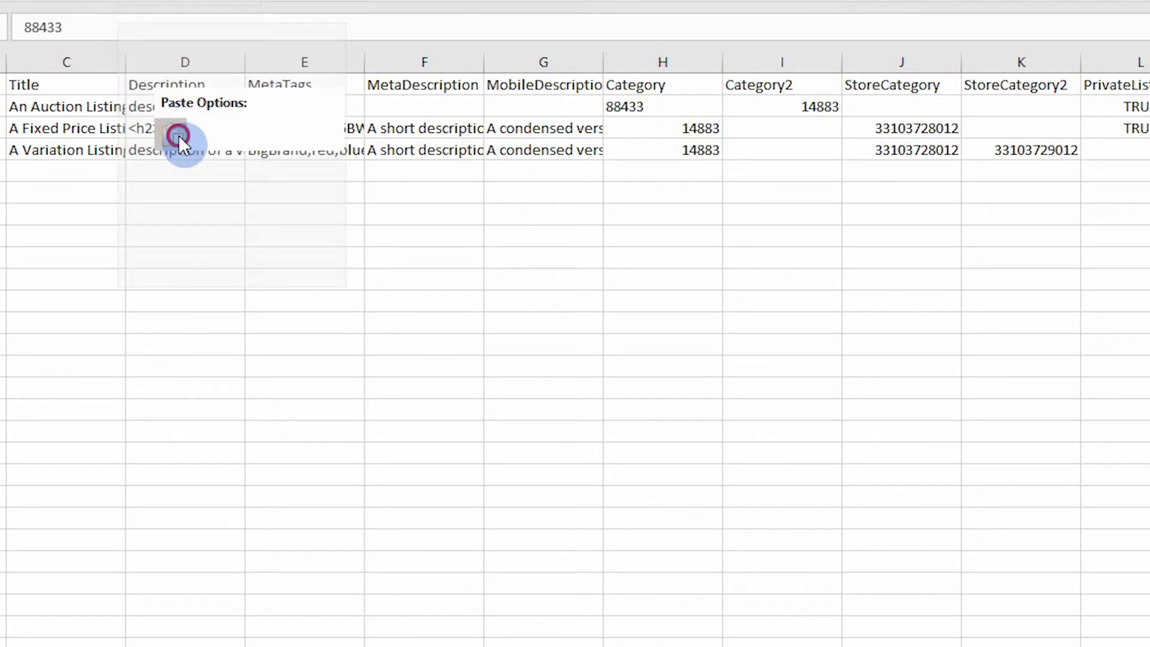
{"action": "left_click", "coordinate": [771, 197]}
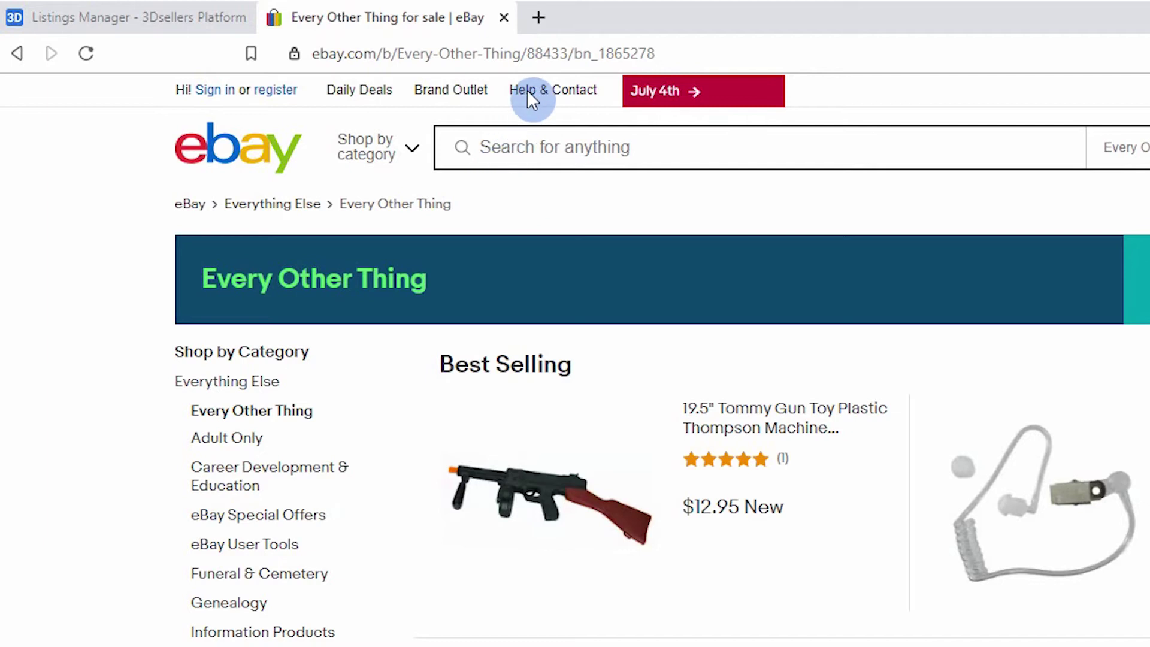
Copy 88433 from the eBay page address and open 3Dsellers' category finder for a name search
{"action": "double_click", "coordinate": [547, 54]}
{"action": "right_click", "coordinate": [629, 54]}
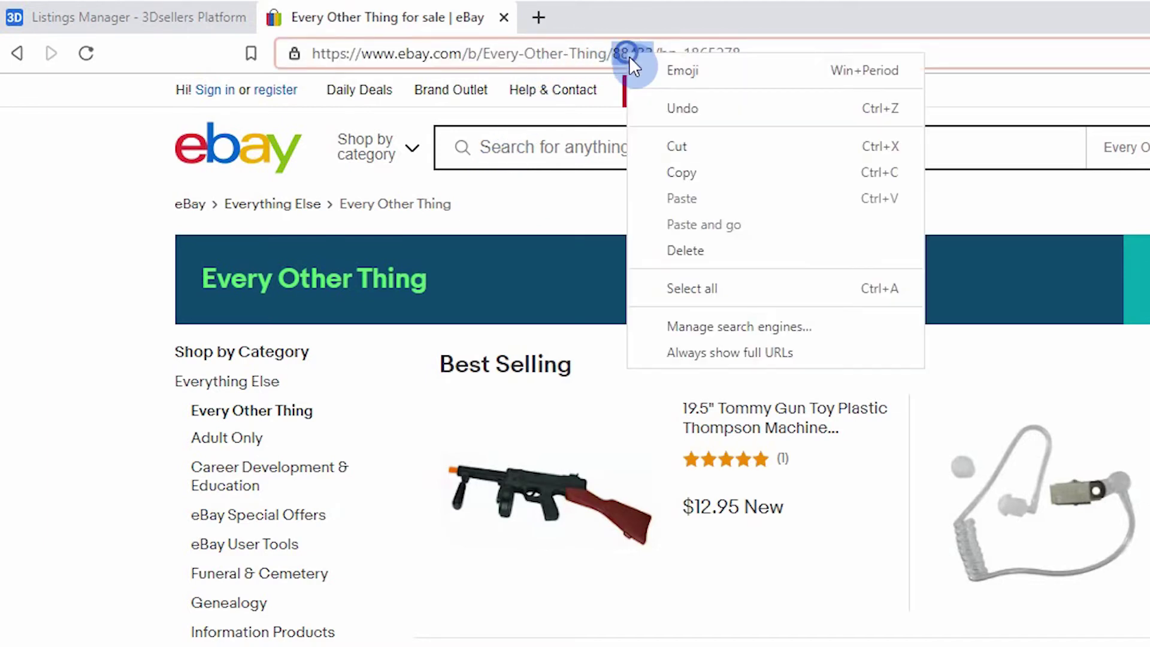
{"action": "left_click", "coordinate": [677, 172]}
{"action": "left_click", "coordinate": [137, 17]}
{"action": "left_click", "coordinate": [545, 558]}
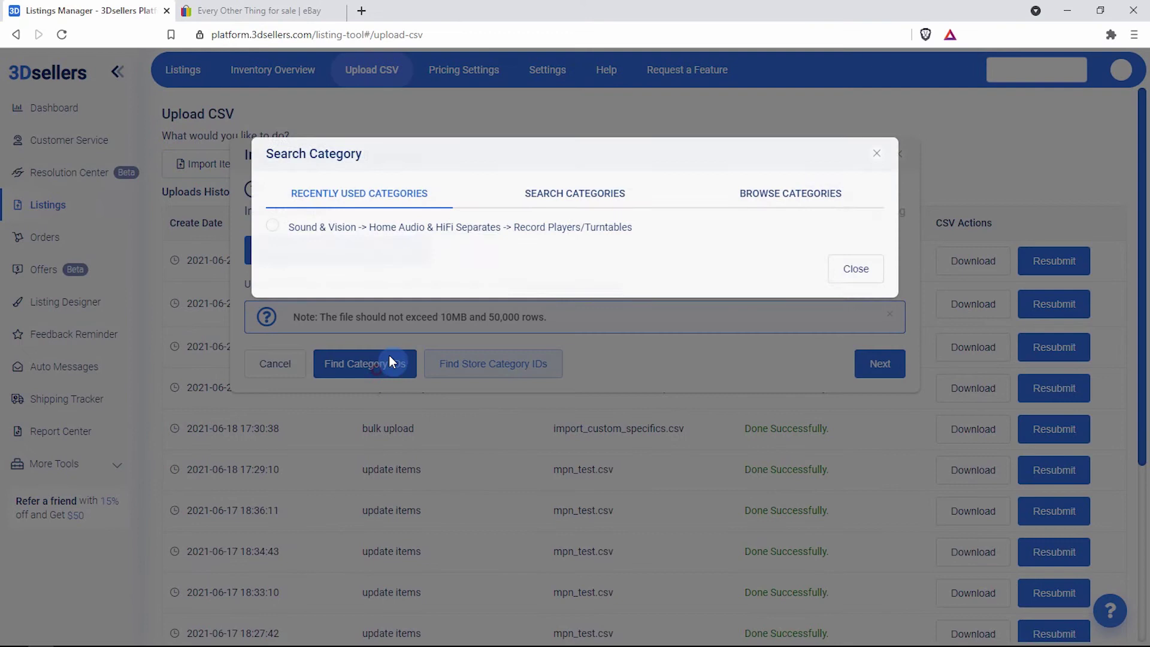
{"action": "left_click", "coordinate": [795, 309]}
{"action": "left_click", "coordinate": [458, 232]}
Search 'every other thing' in the 3Dsellers category finder and copy the Misc category ID
{"action": "type", "text": "every other thing"}
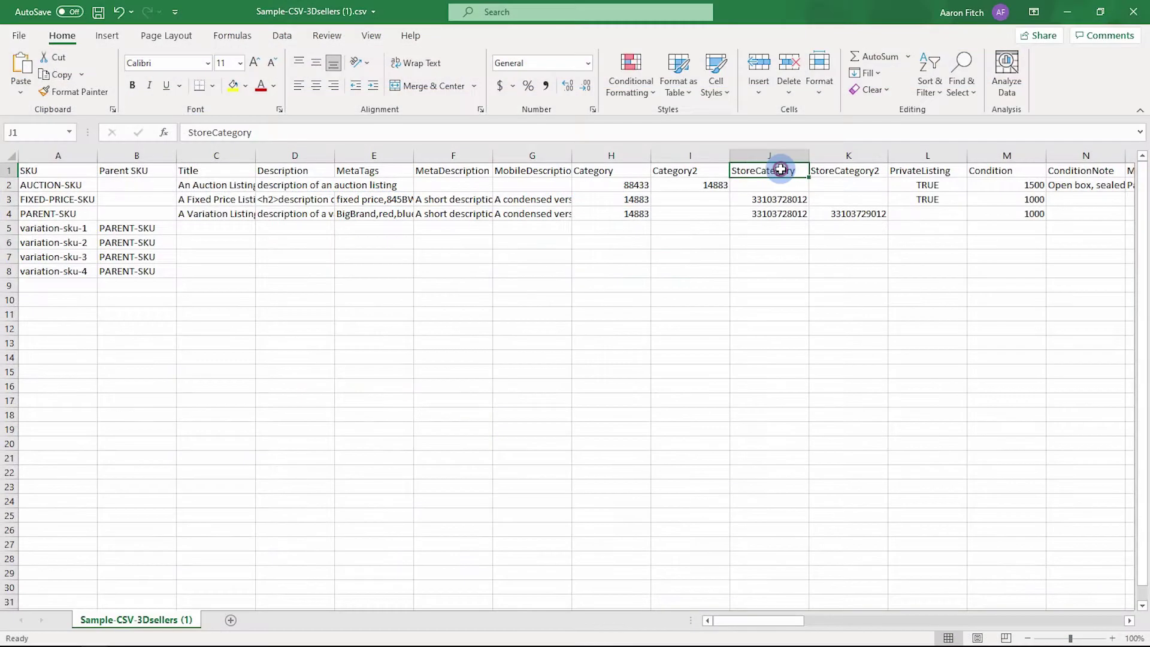
{"action": "left_click", "coordinate": [854, 172]}
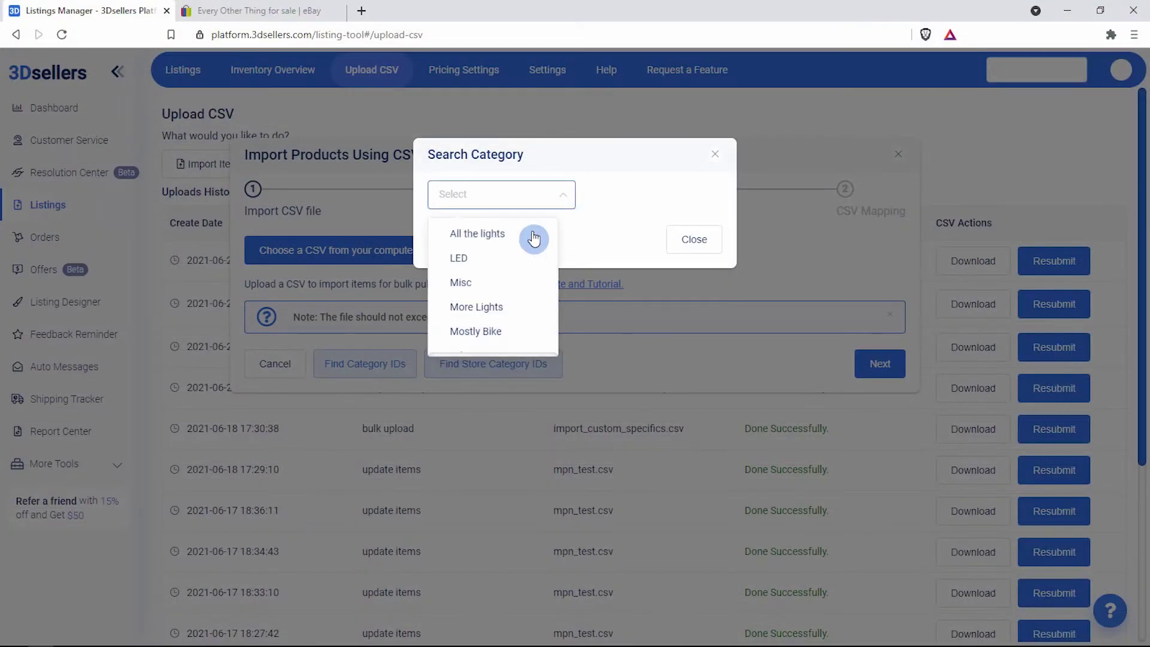
{"action": "left_click", "coordinate": [499, 283]}
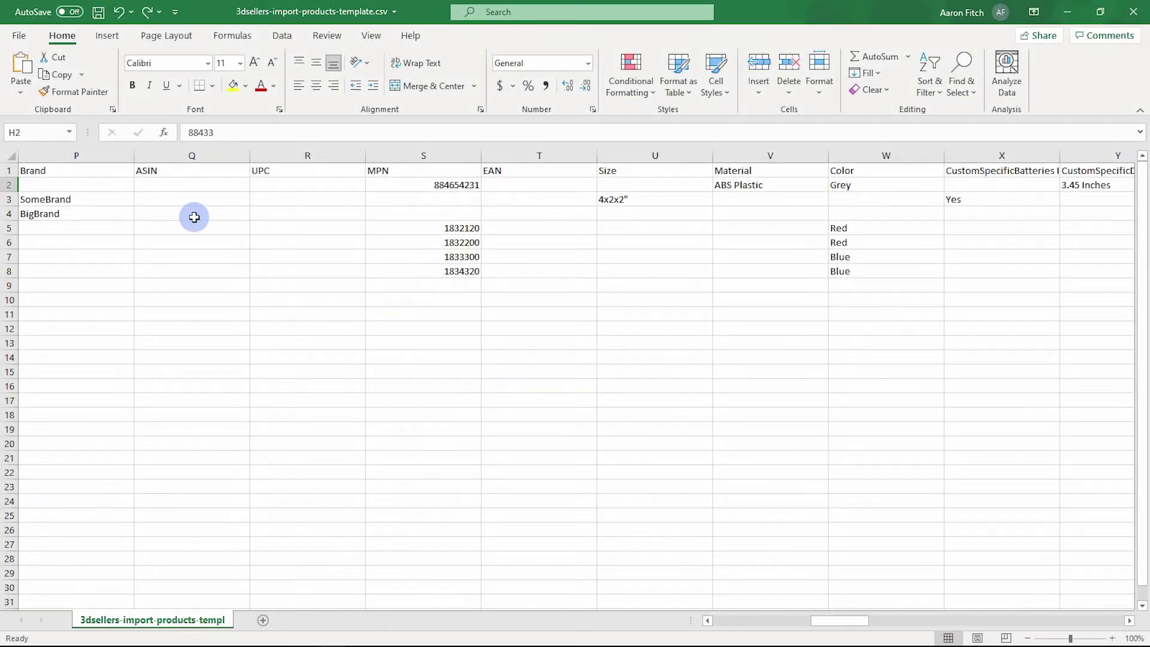
Inspect the Brand through MPN headers, edit then restore CustomSpecificBatteries Included, and select the Color header
{"action": "left_click_drag", "start_coordinate": [121, 170], "coordinate": [929, 170]}
{"action": "left_click", "coordinate": [956, 172]}
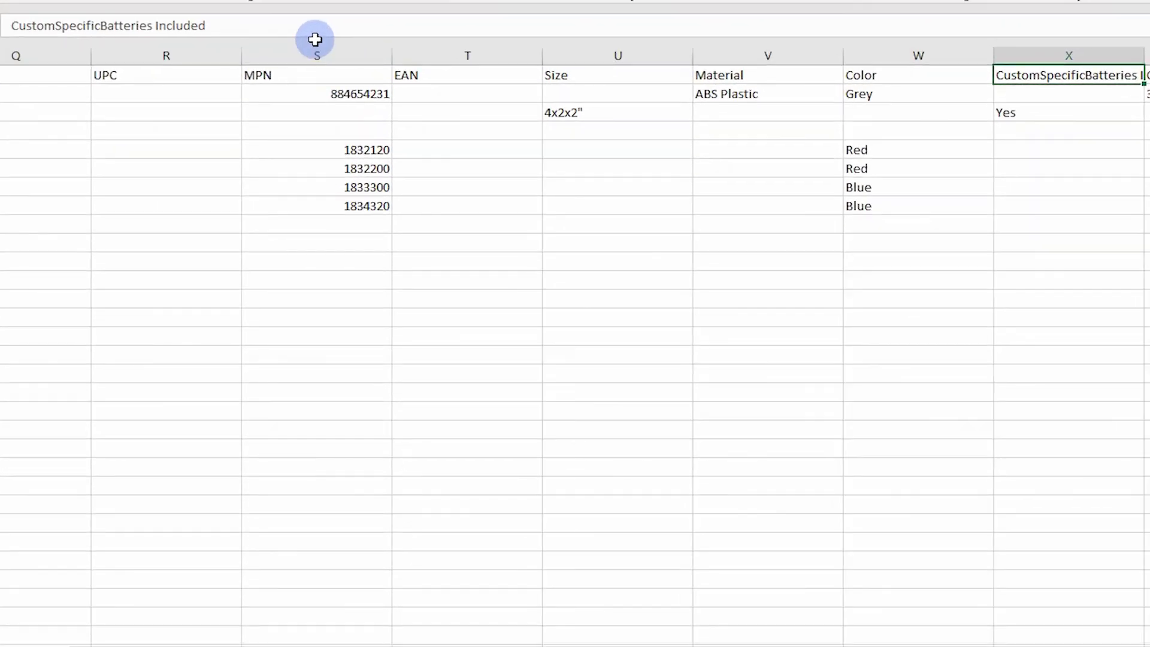
{"action": "left_click_drag", "start_coordinate": [106, 31], "coordinate": [220, 21]}
{"action": "key", "text": "Delete"}
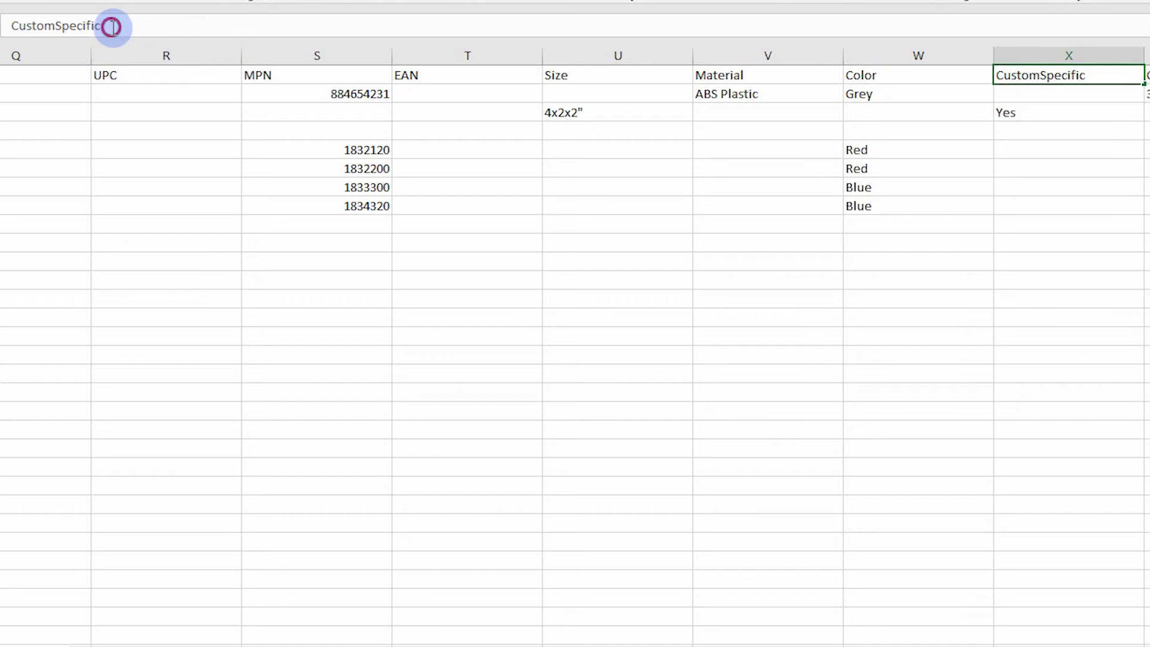
{"action": "left_click_drag", "start_coordinate": [111, 26], "coordinate": [39, 16]}
{"action": "left_click", "coordinate": [122, 18]}
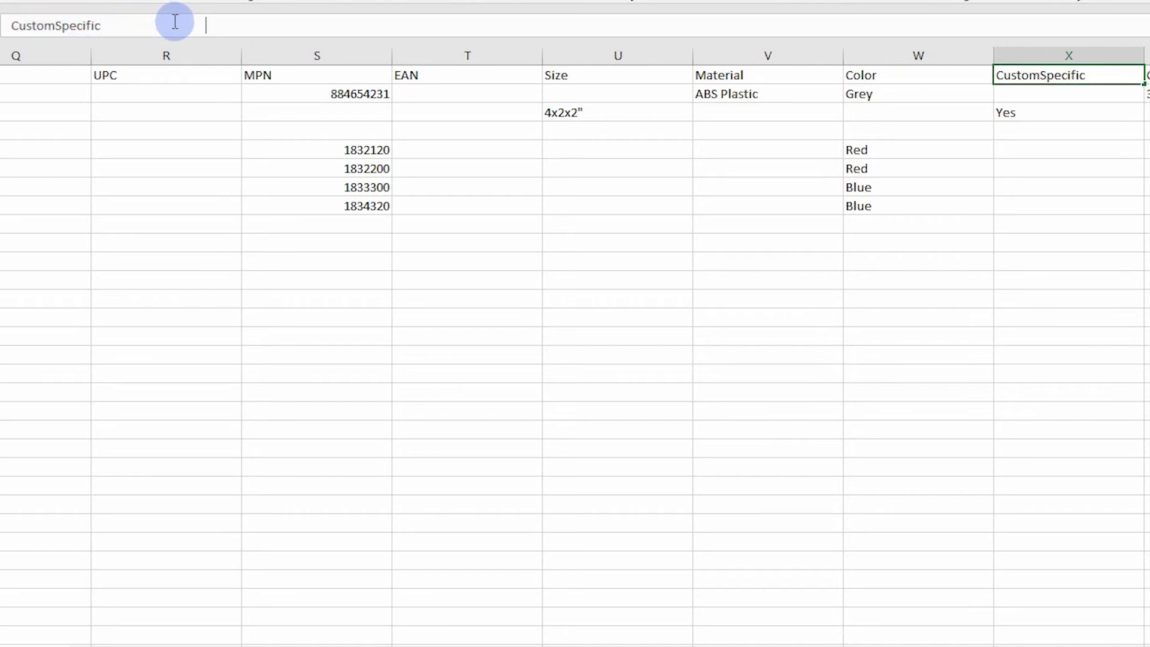
{"action": "key", "text": "ctrl+v"}
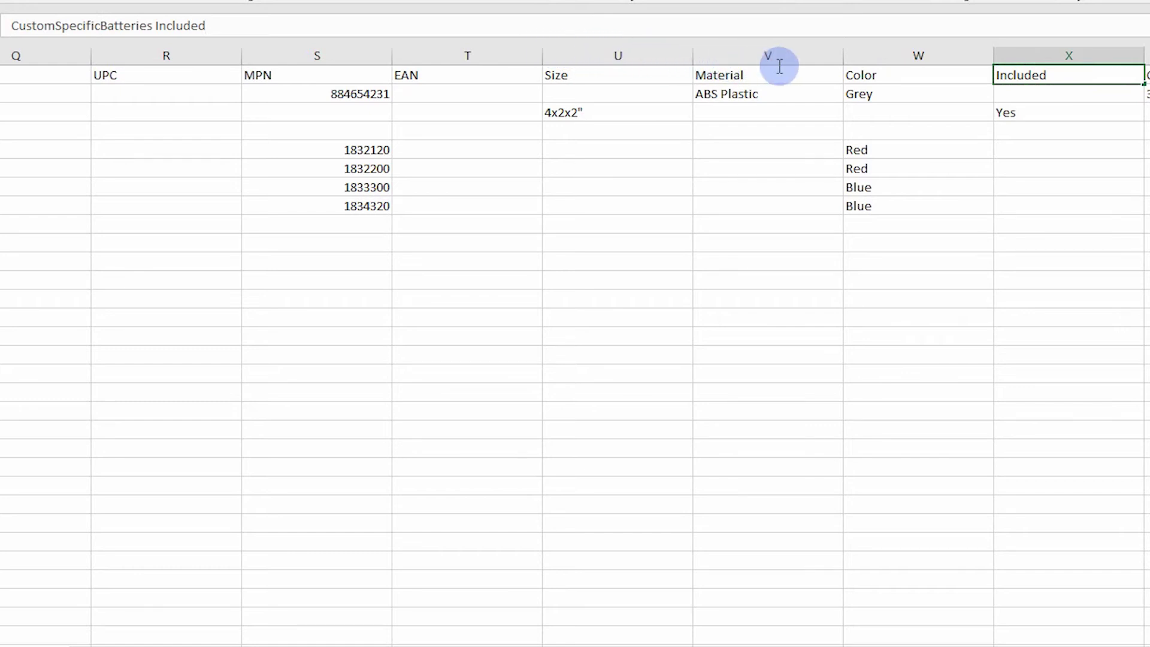
{"action": "left_click", "coordinate": [966, 81]}
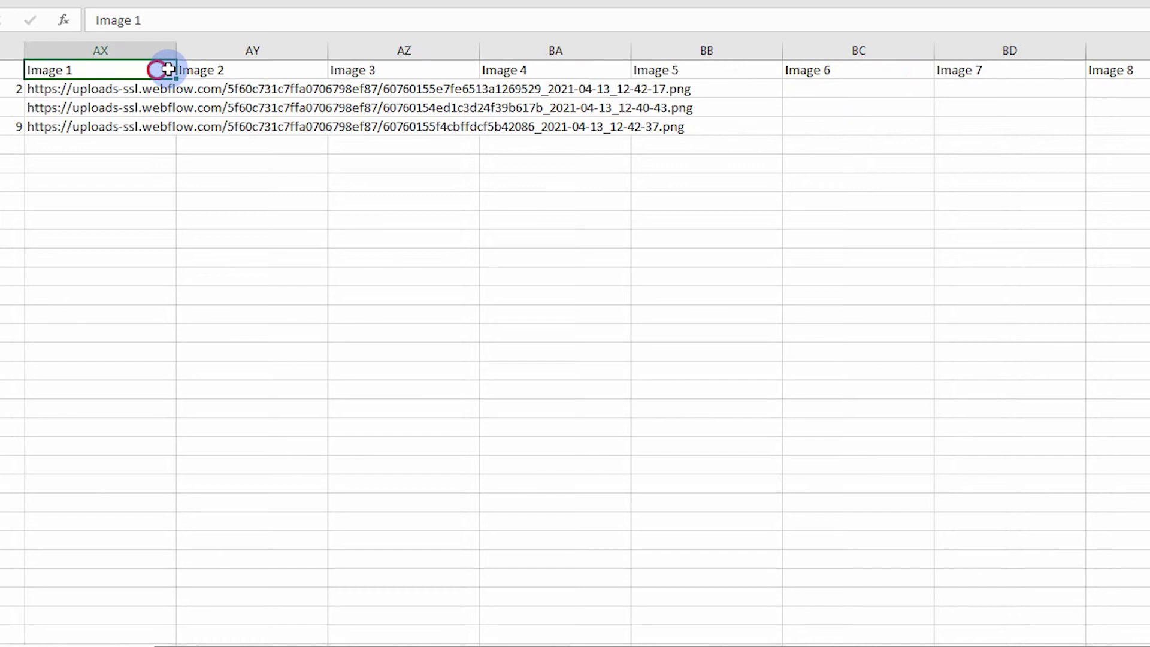
{"action": "left_click", "coordinate": [283, 69]}
{"action": "left_click", "coordinate": [445, 70]}
{"action": "left_click", "coordinate": [548, 70]}
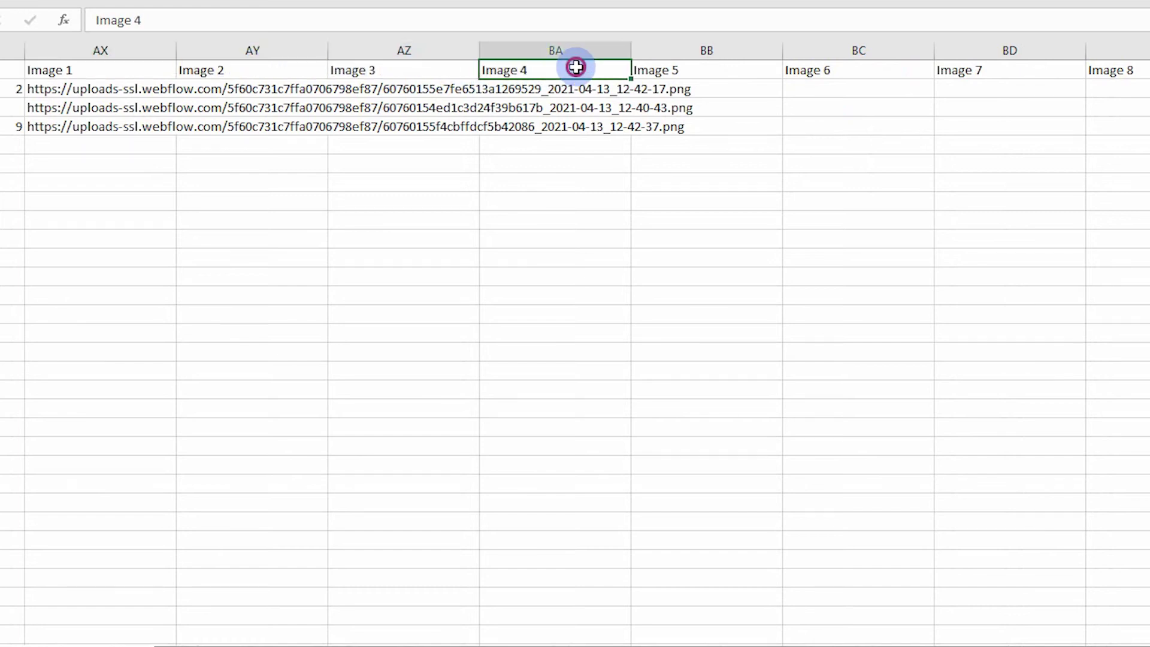
{"action": "left_click", "coordinate": [149, 89]}
{"action": "left_click", "coordinate": [148, 108]}
{"action": "left_click", "coordinate": [148, 127]}
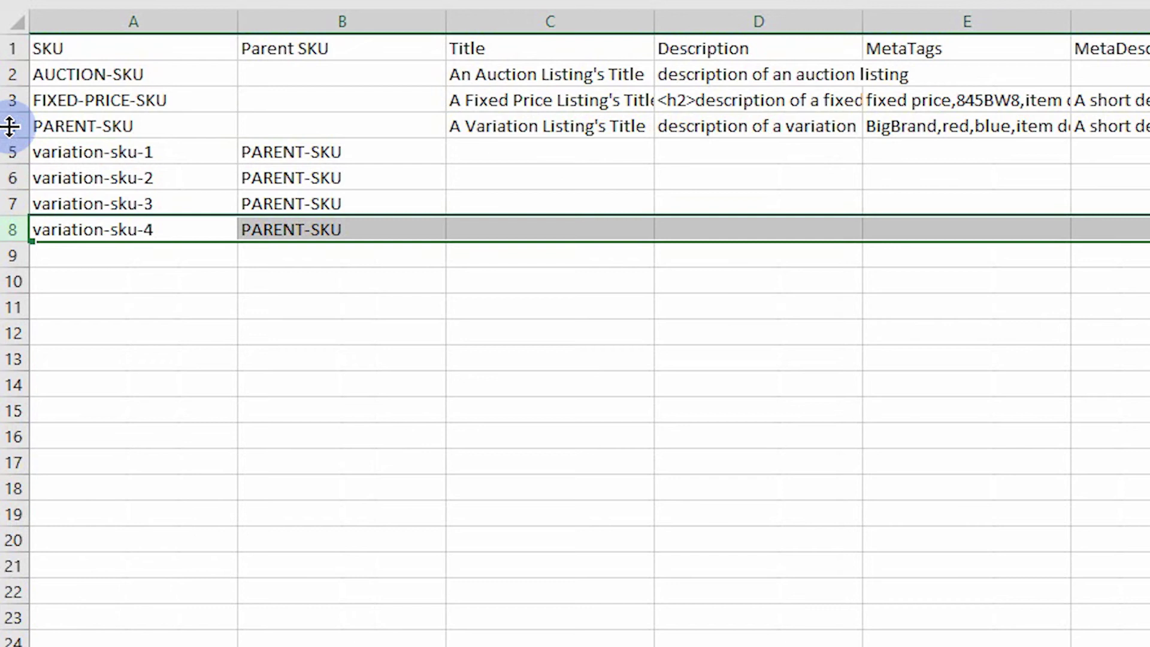
Review the PARENT-SKU row and the first variation's SKU and Parent SKU cells
{"action": "left_click_drag", "start_coordinate": [10, 126], "coordinate": [10, 225]}
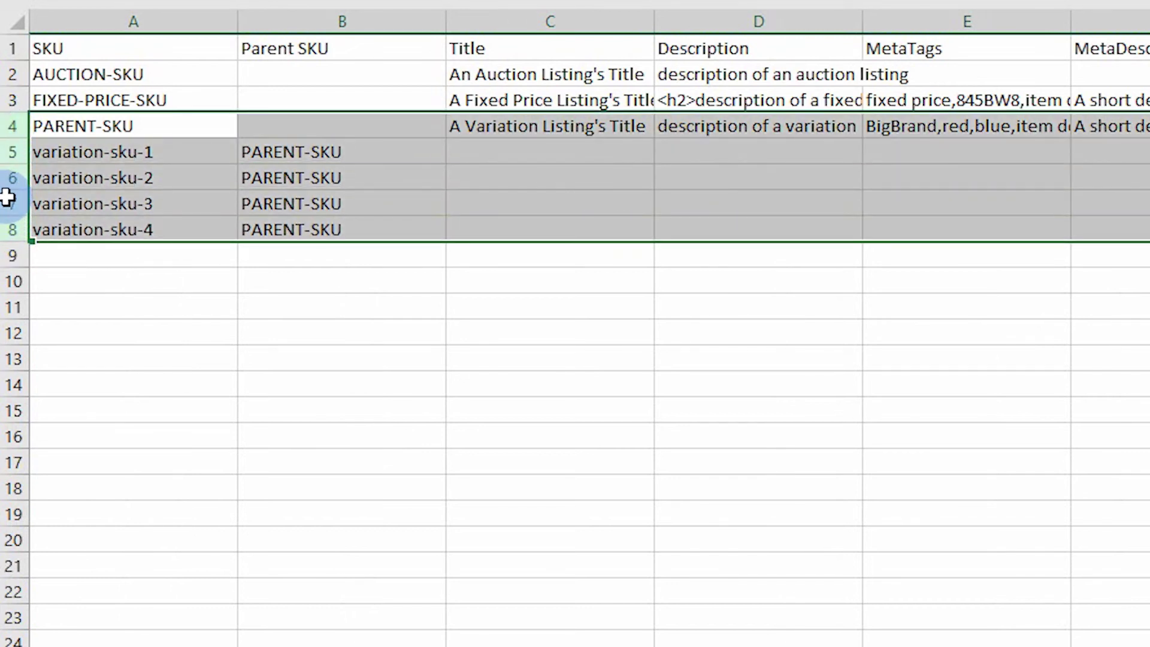
{"action": "left_click", "coordinate": [10, 126]}
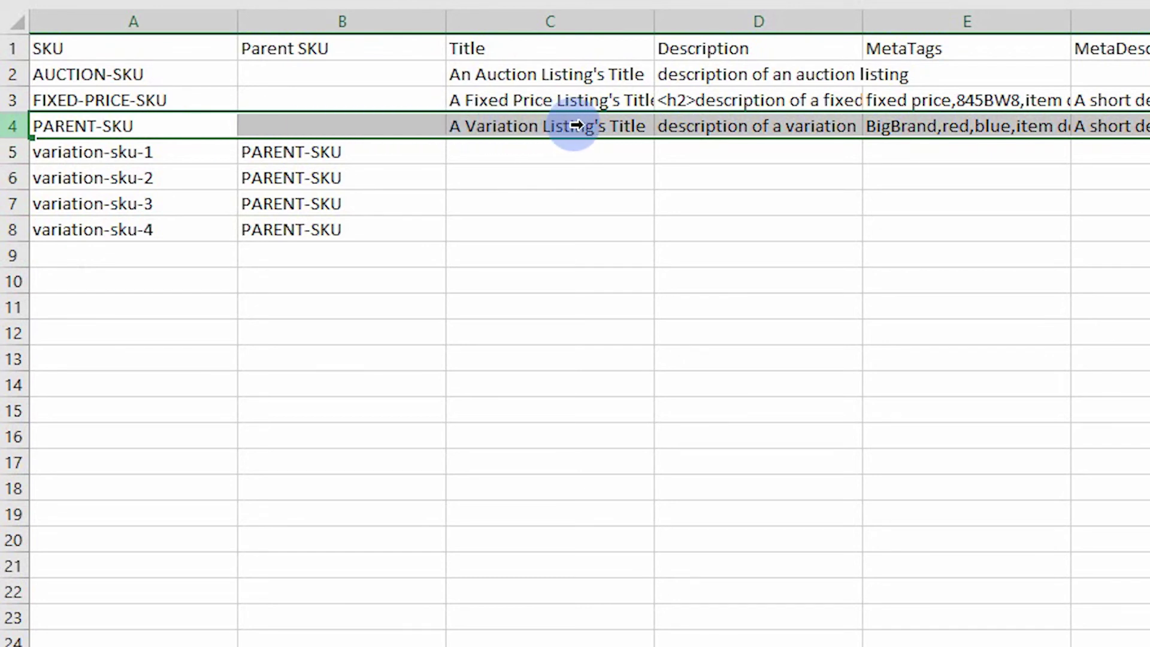
{"action": "left_click_drag", "start_coordinate": [584, 124], "coordinate": [1029, 128]}
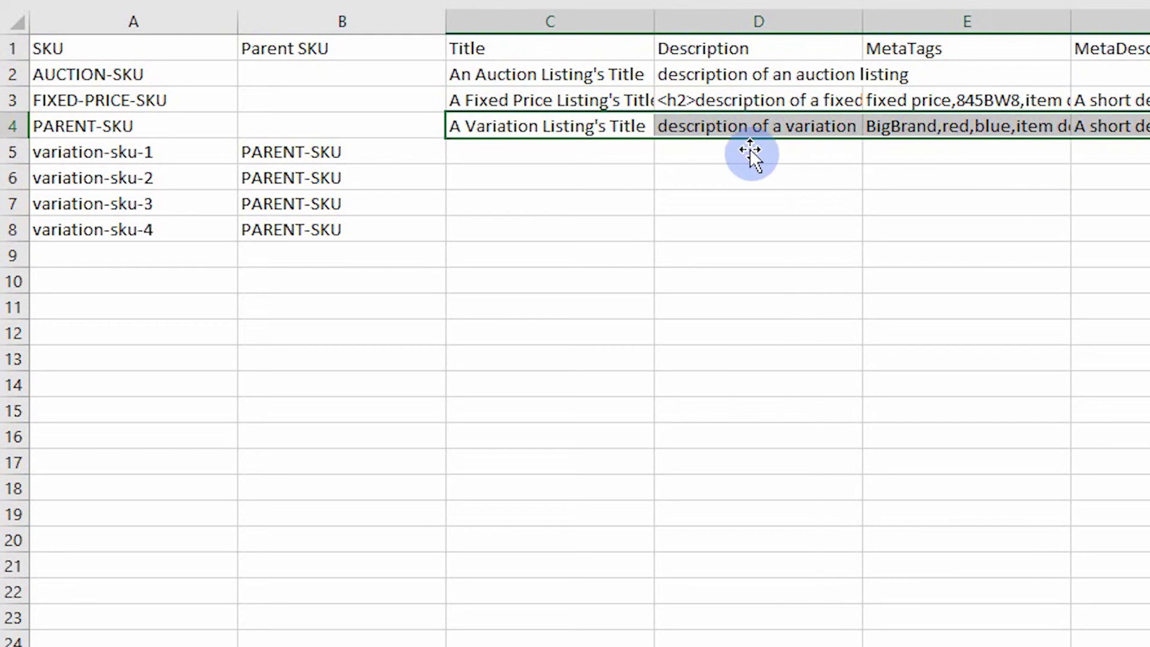
{"action": "left_click", "coordinate": [217, 159]}
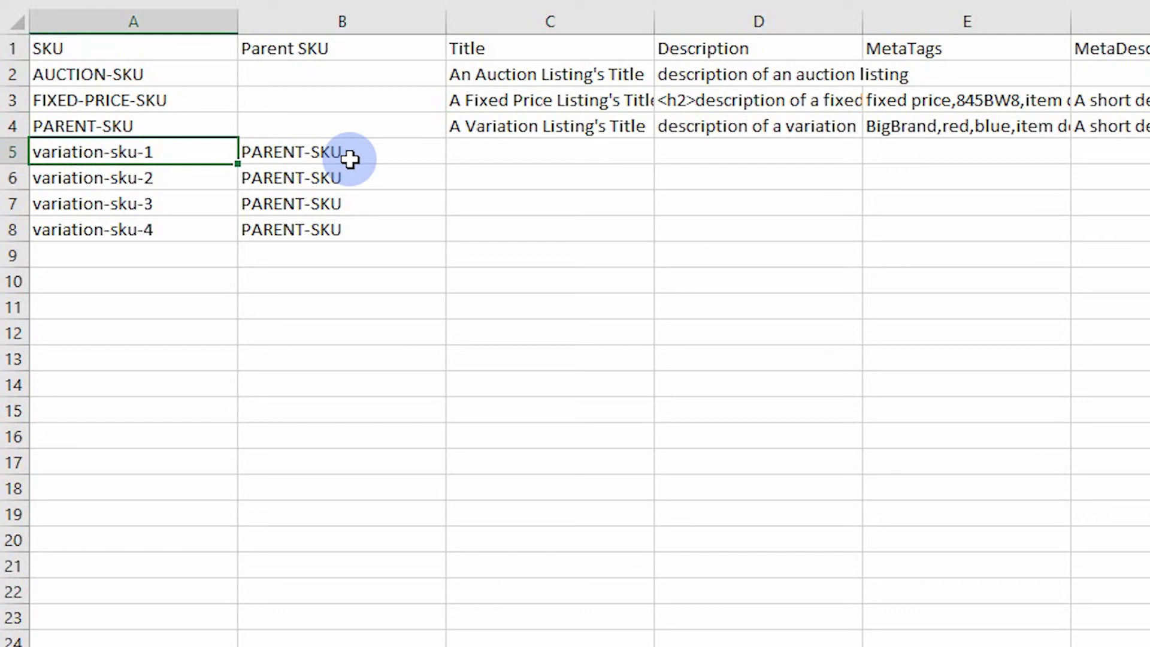
{"action": "left_click", "coordinate": [413, 160]}
Check the variations' Red and Blue colours and PARENT-SKU references, then clear the Optional power value
{"action": "scroll", "coordinate": [833, 180], "scroll_direction": "right", "scroll_amount": 6}
{"action": "left_click_drag", "start_coordinate": [804, 151], "coordinate": [809, 229]}
{"action": "scroll", "coordinate": [817, 151], "scroll_direction": "right", "scroll_amount": 3}
{"action": "left_click_drag", "start_coordinate": [816, 152], "coordinate": [834, 225]}
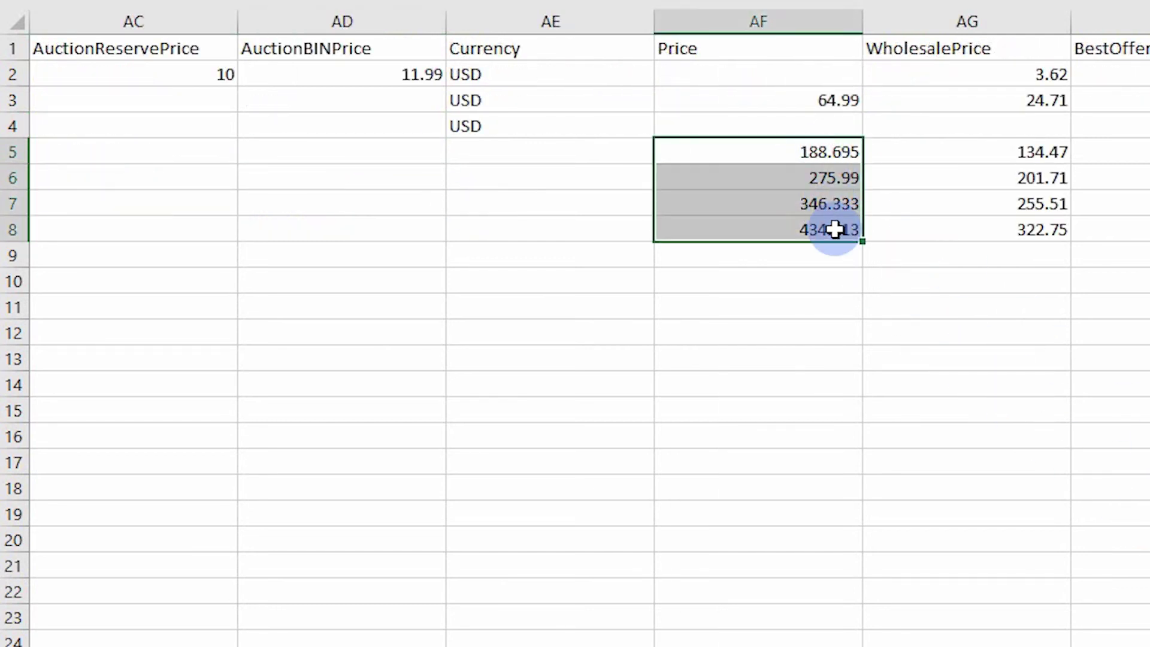
{"action": "scroll", "coordinate": [834, 226], "scroll_direction": "right", "scroll_amount": 1}
{"action": "left_click_drag", "start_coordinate": [1093, 154], "coordinate": [1098, 239]}
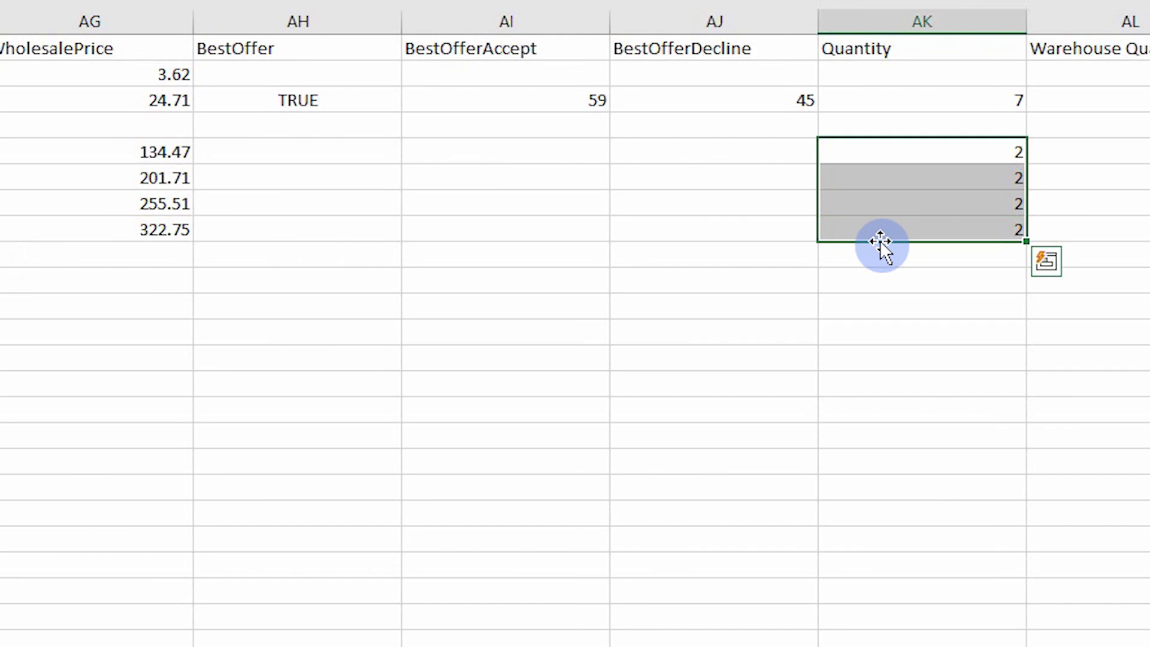
{"action": "scroll", "coordinate": [401, 293], "scroll_direction": "left", "scroll_amount": 12}
{"action": "left_click", "coordinate": [218, 115]}
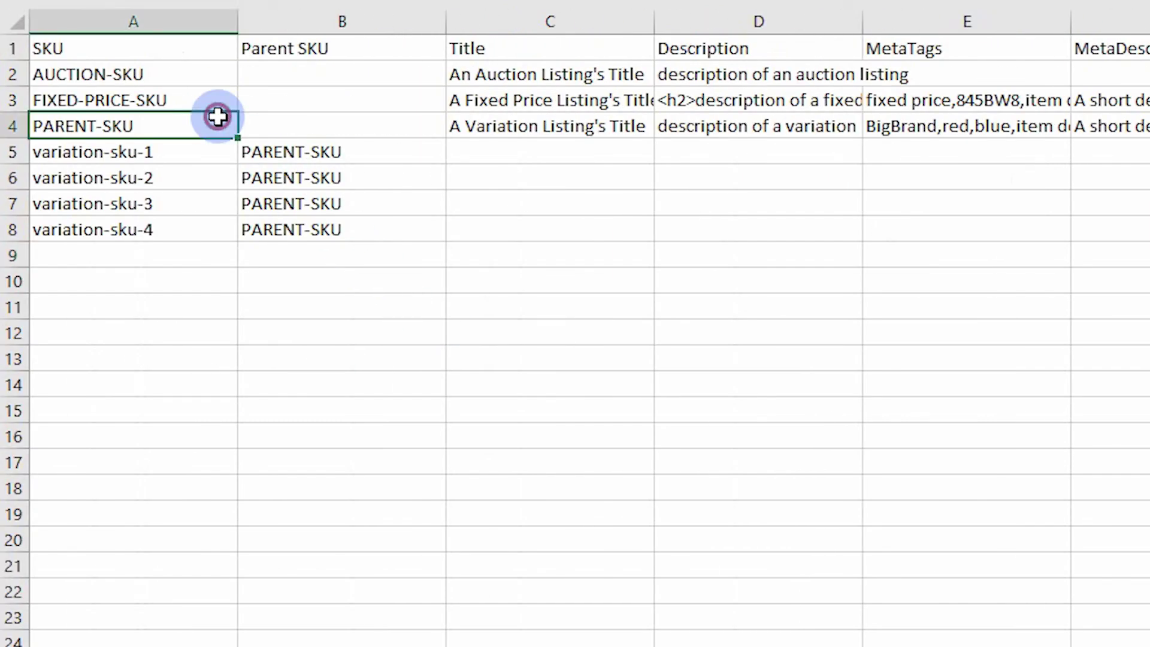
{"action": "left_click_drag", "start_coordinate": [415, 154], "coordinate": [428, 235]}
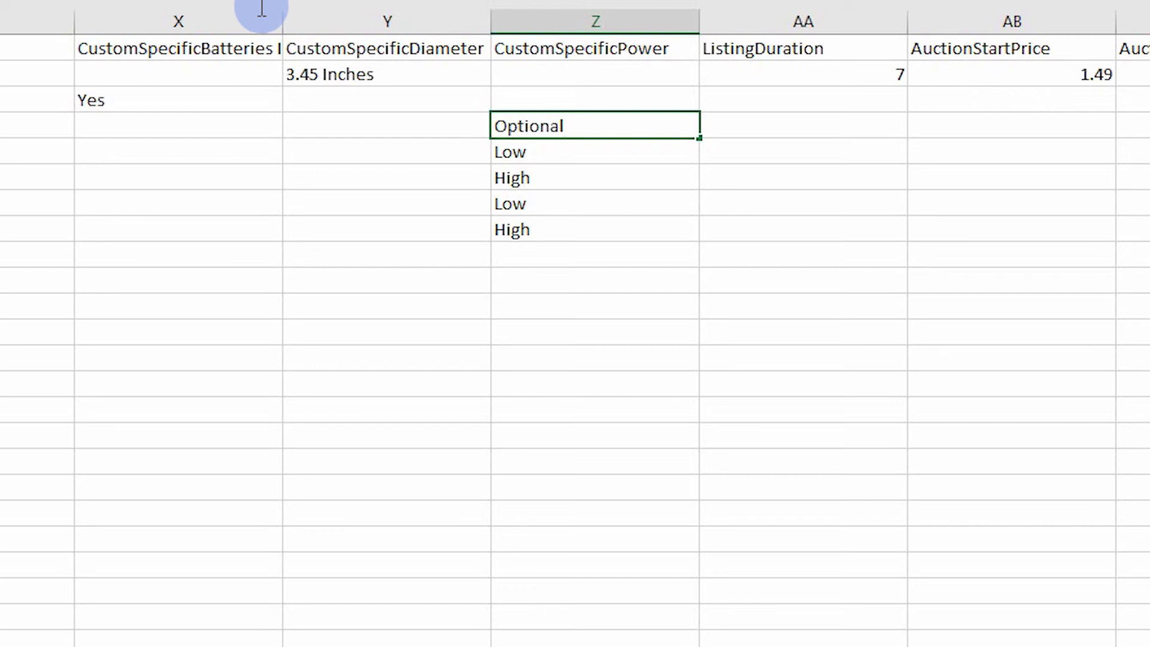
{"action": "key", "text": "F2"}
{"action": "key", "text": "BackSpace"}
{"action": "key", "text": "BackSpace"}
{"action": "key", "text": "BackSpace"}
{"action": "key", "text": "BackSpace"}
{"action": "key", "text": "BackSpace"}
{"action": "key", "text": "BackSpace"}
{"action": "key", "text": "BackSpace"}
{"action": "key", "text": "BackSpace"}
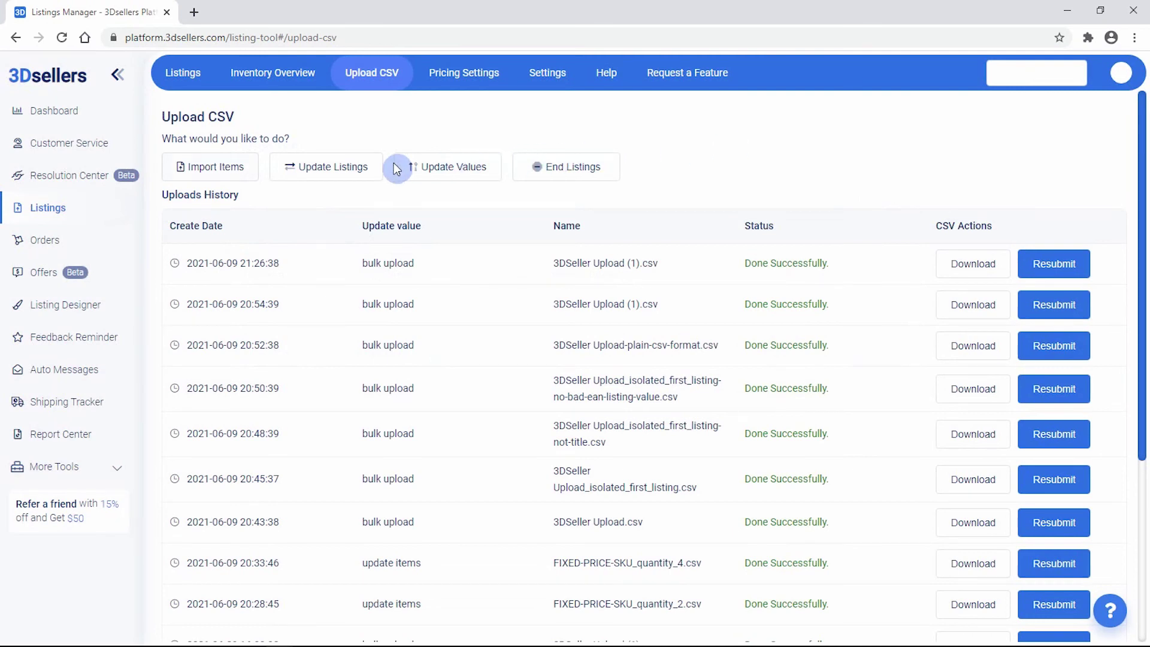
Load 3dsellers-import-products-template.csv into the Import Items CSV uploader and continue to mapping
{"action": "left_click", "coordinate": [254, 178]}
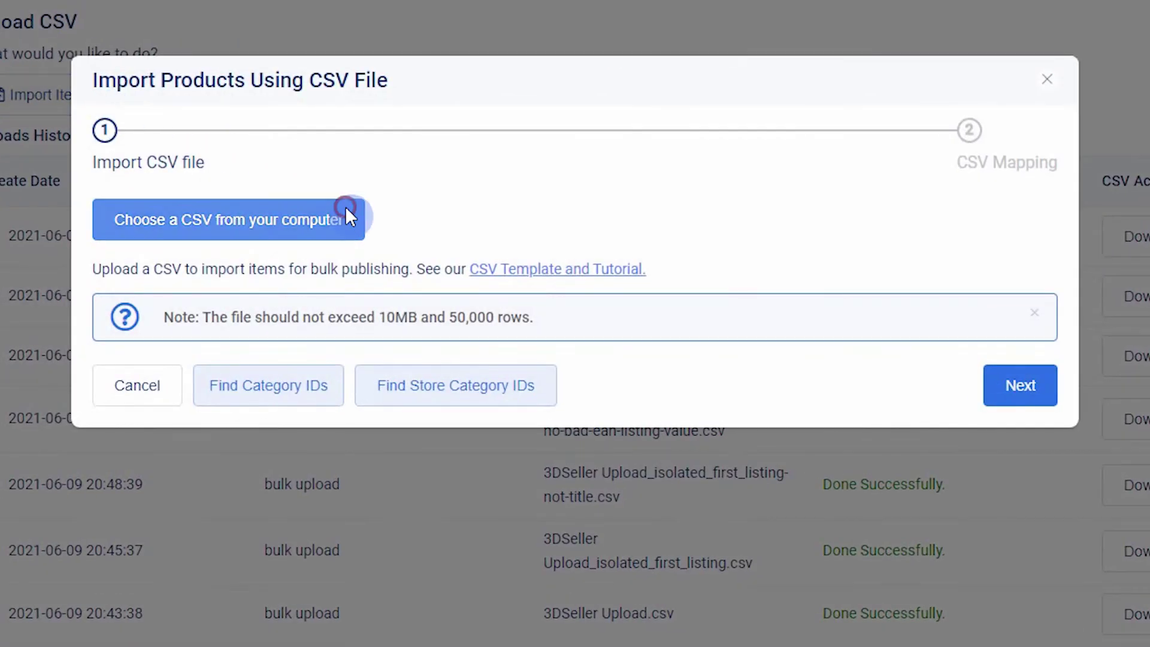
{"action": "left_click", "coordinate": [333, 205]}
{"action": "left_click", "coordinate": [38, 37]}
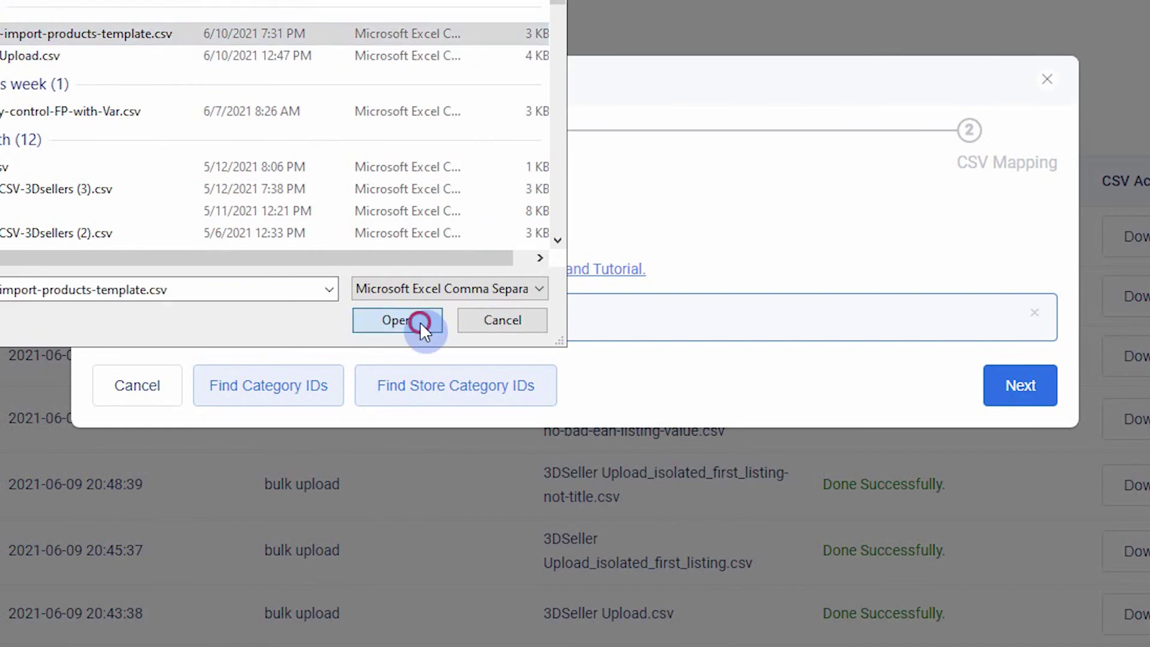
{"action": "left_click", "coordinate": [418, 325]}
{"action": "left_click", "coordinate": [1044, 389]}
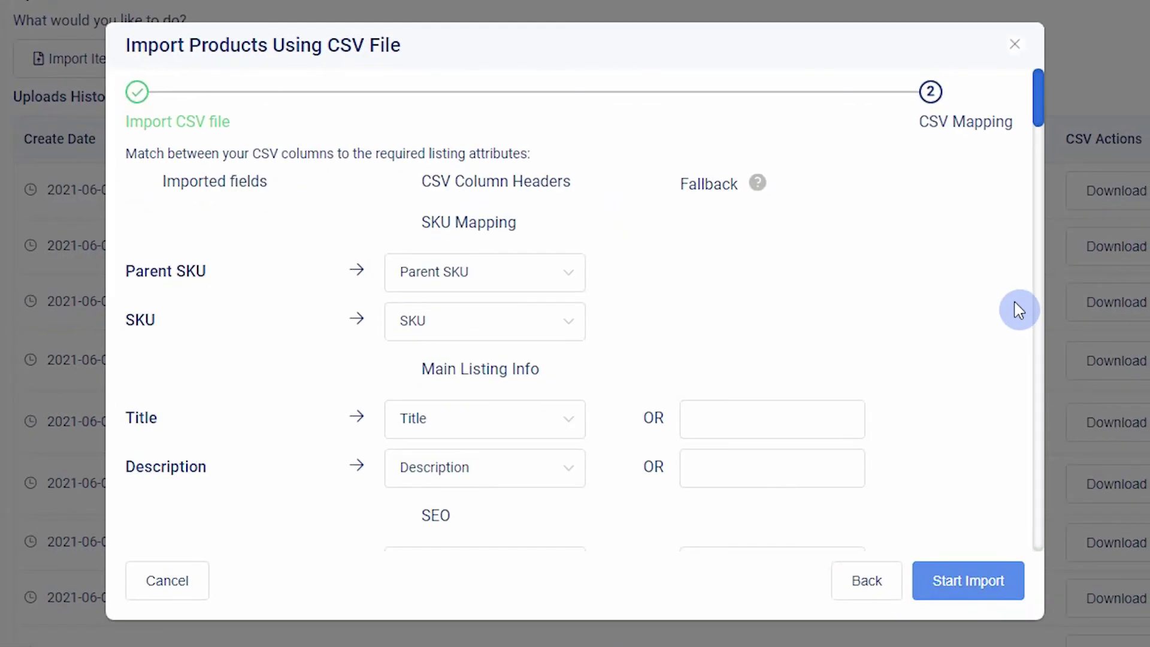
Keep Title and PrivateListing mapped to their columns and type US as the CountryCode fallback
{"action": "left_click_drag", "start_coordinate": [1037, 114], "coordinate": [1037, 132]}
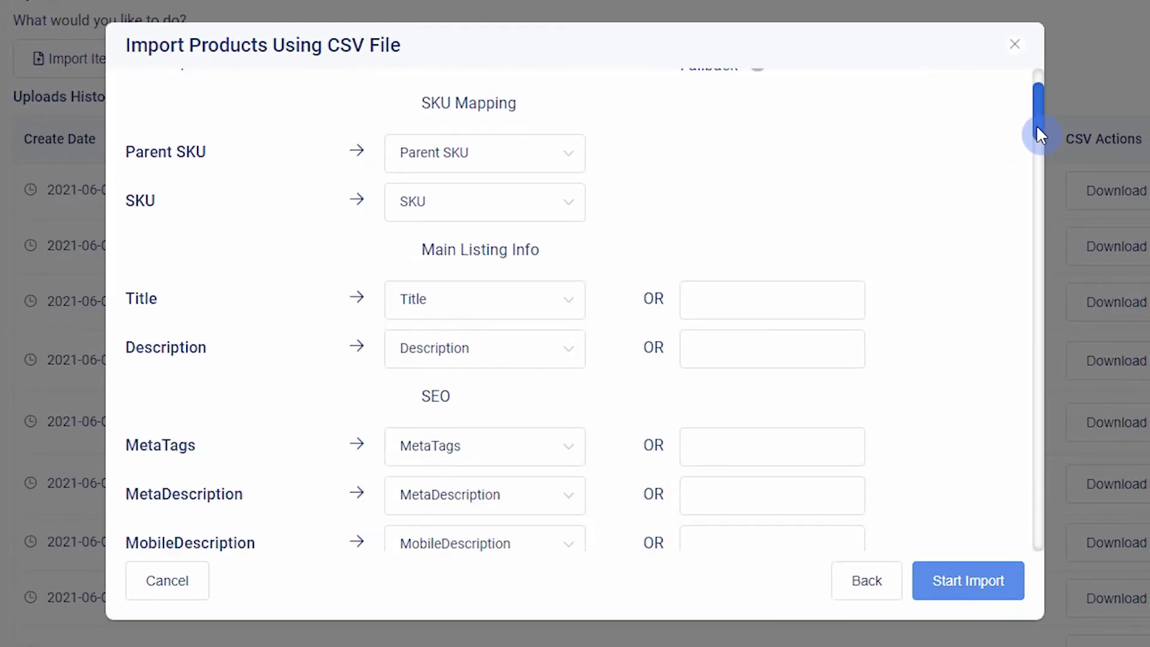
{"action": "left_click", "coordinate": [570, 300]}
{"action": "left_click", "coordinate": [497, 443]}
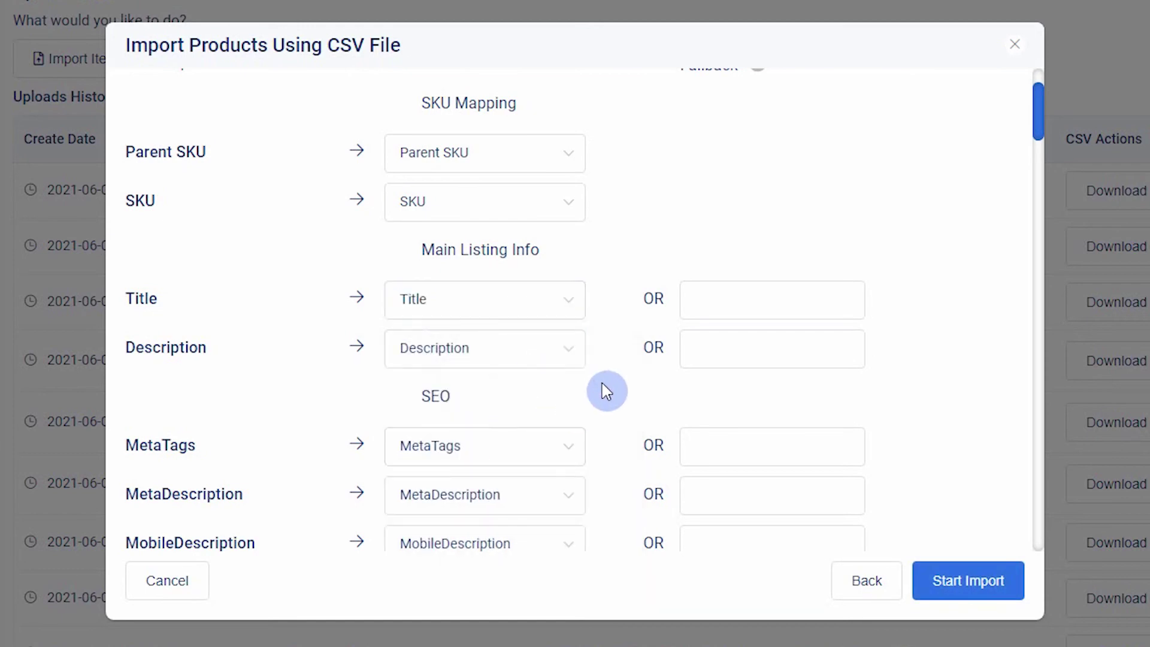
{"action": "scroll", "coordinate": [600, 360], "scroll_direction": "down", "scroll_amount": 10}
{"action": "left_click", "coordinate": [567, 263]}
{"action": "left_click", "coordinate": [649, 250]}
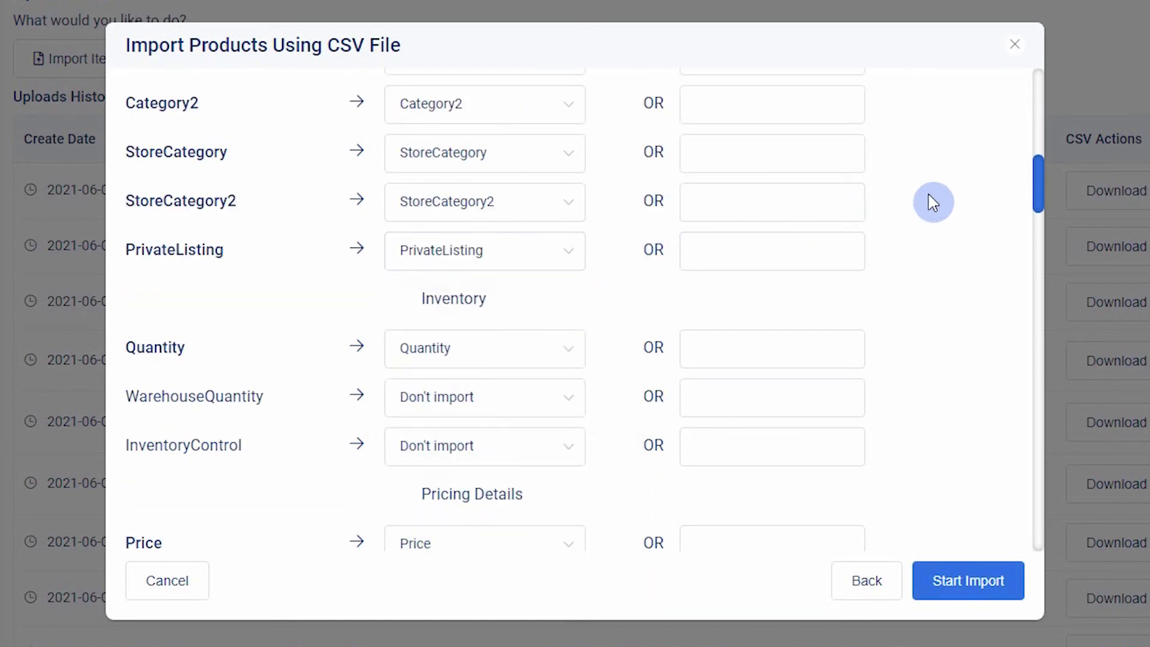
{"action": "left_click_drag", "start_coordinate": [1037, 176], "coordinate": [1015, 372]}
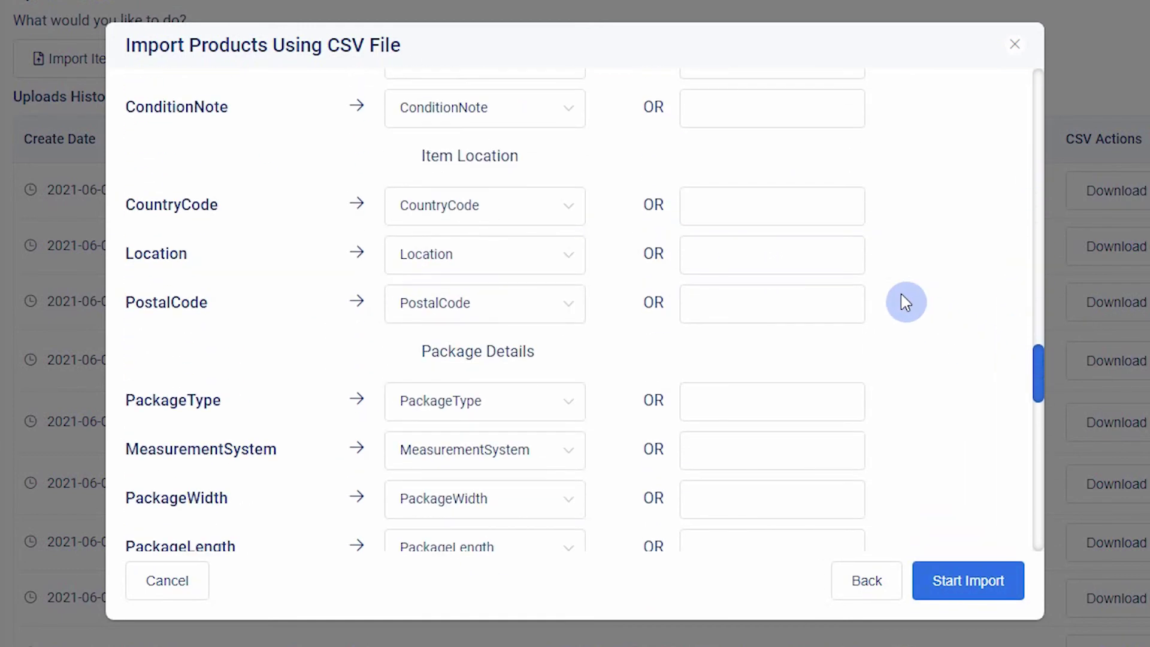
{"action": "left_click", "coordinate": [754, 199]}
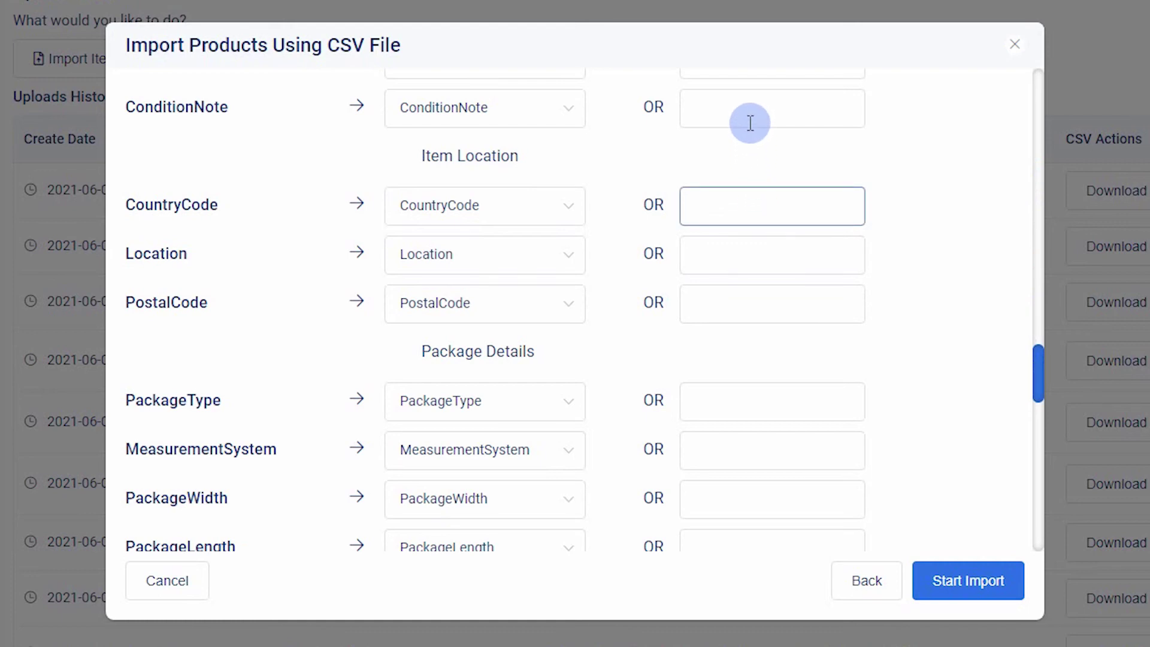
{"action": "type", "text": "US"}
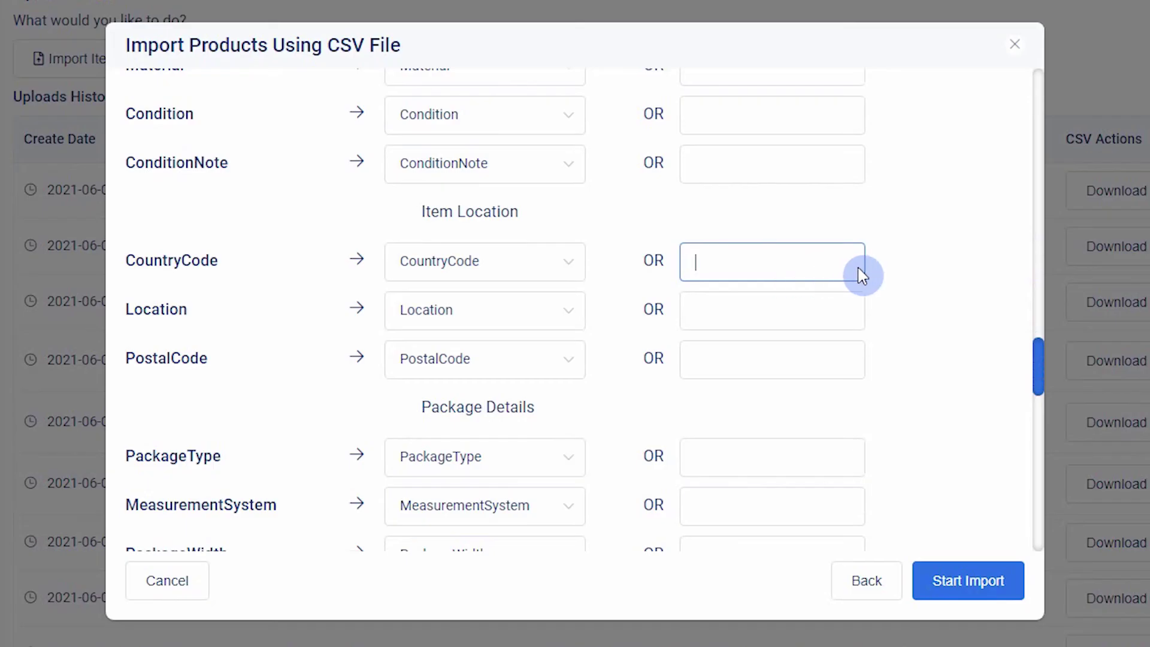
Delete the GB country codes in AO2:AO5 under the CountryCode heading of the sample CSV
{"action": "type", "text": "US"}
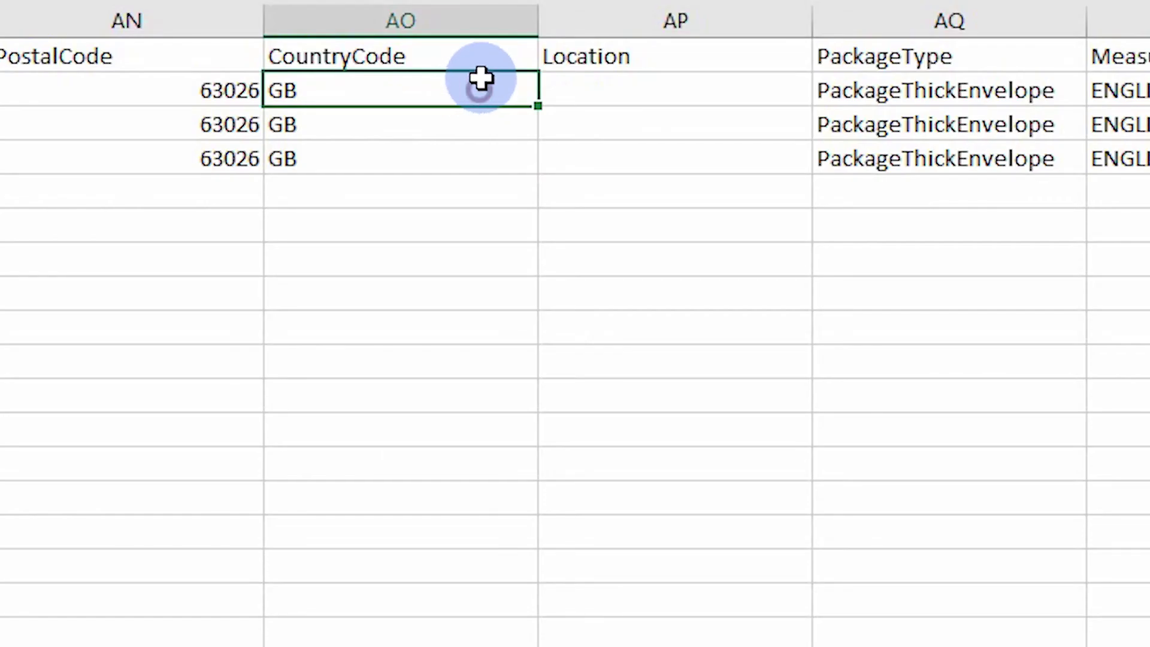
{"action": "left_click", "coordinate": [494, 63]}
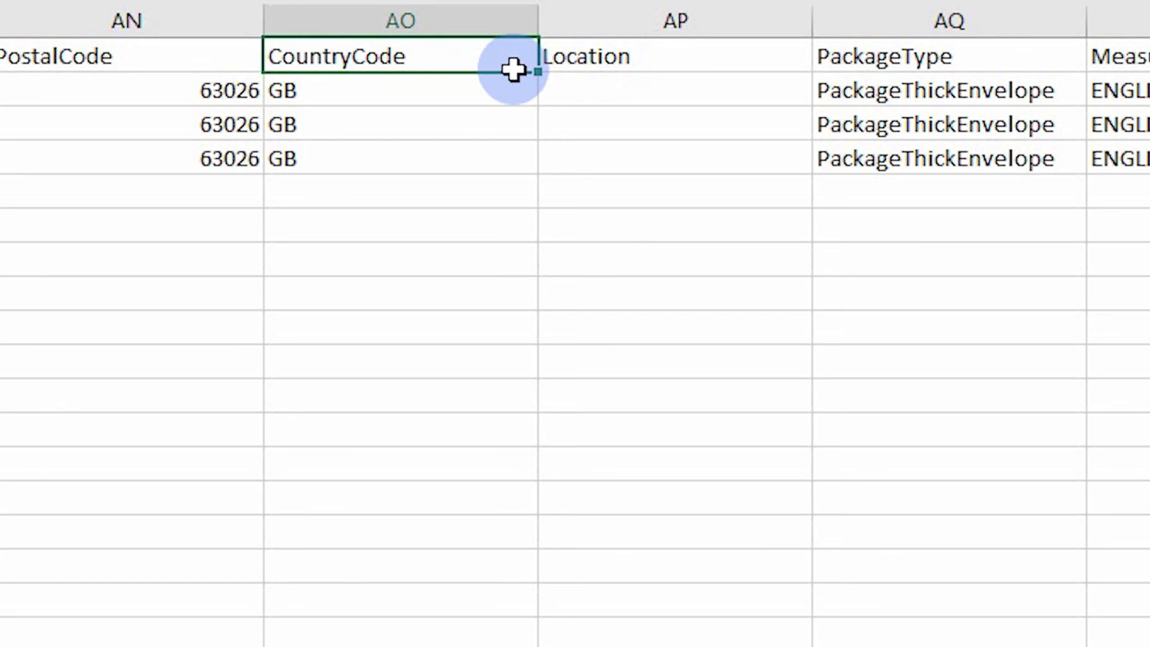
{"action": "left_click_drag", "start_coordinate": [507, 92], "coordinate": [516, 178]}
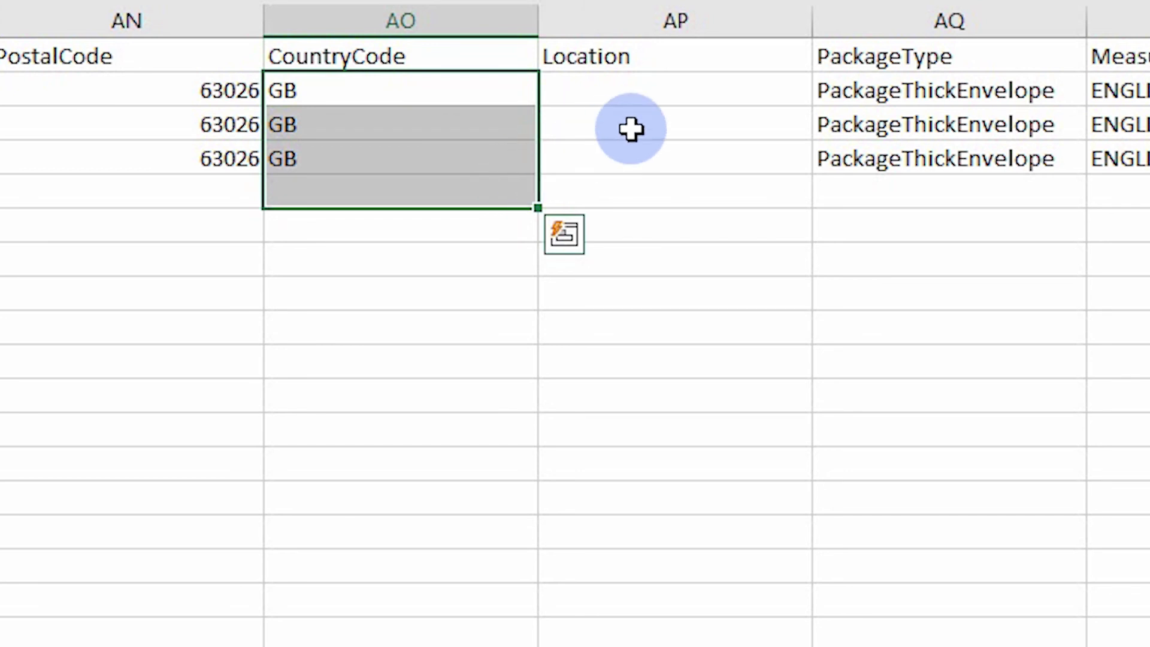
{"action": "key", "text": "Delete"}
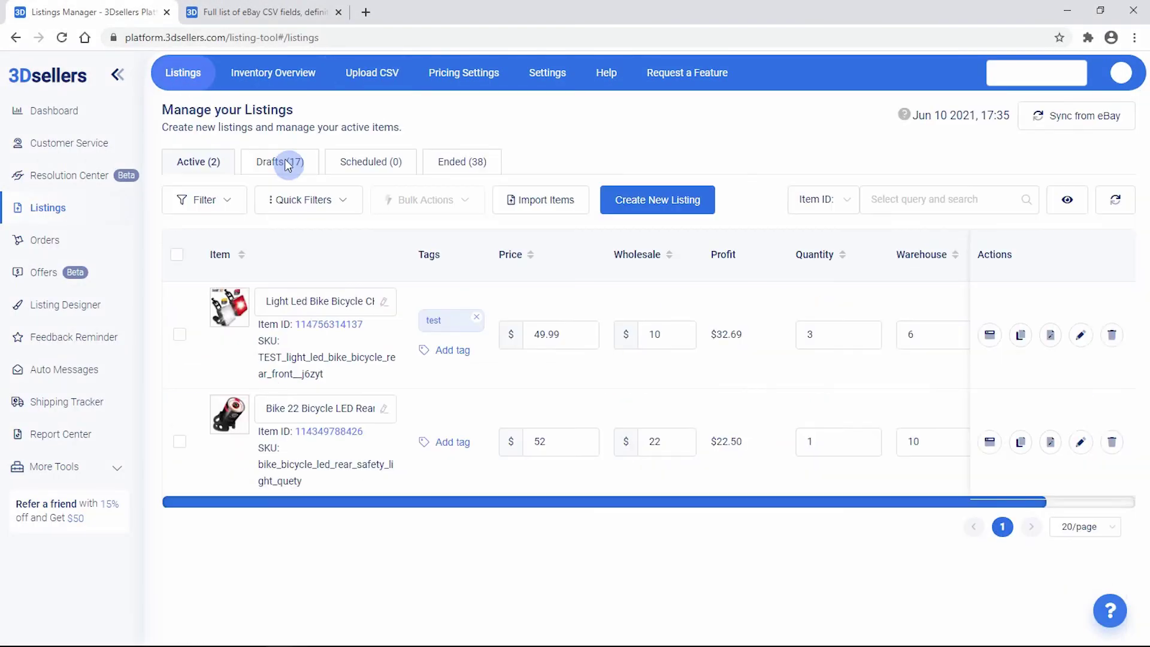
Select all three draft listings under Drafts, dismissing the bulk quick edit unchanged
{"action": "left_click", "coordinate": [286, 163]}
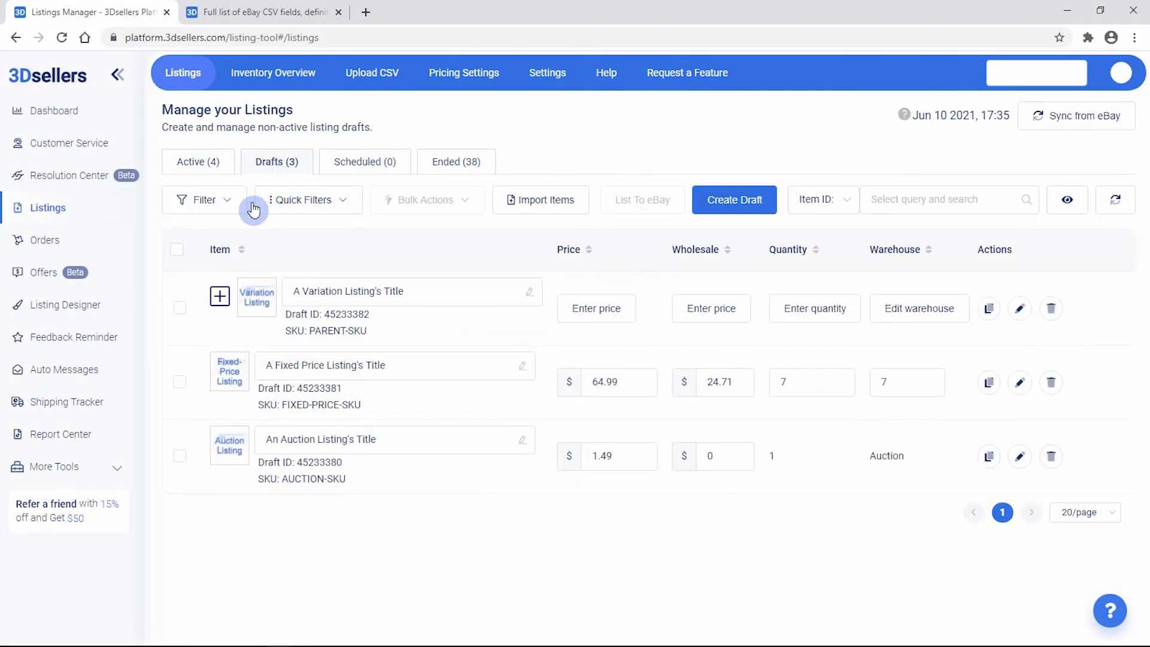
{"action": "left_click", "coordinate": [177, 249]}
{"action": "left_click", "coordinate": [430, 203]}
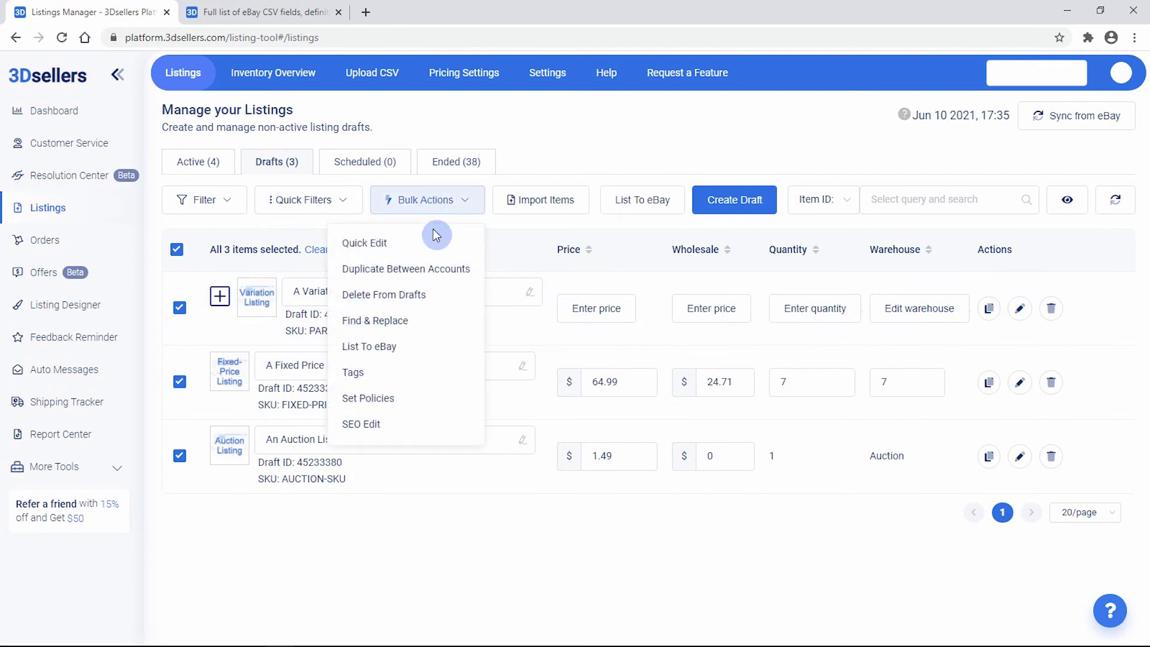
{"action": "left_click", "coordinate": [384, 241]}
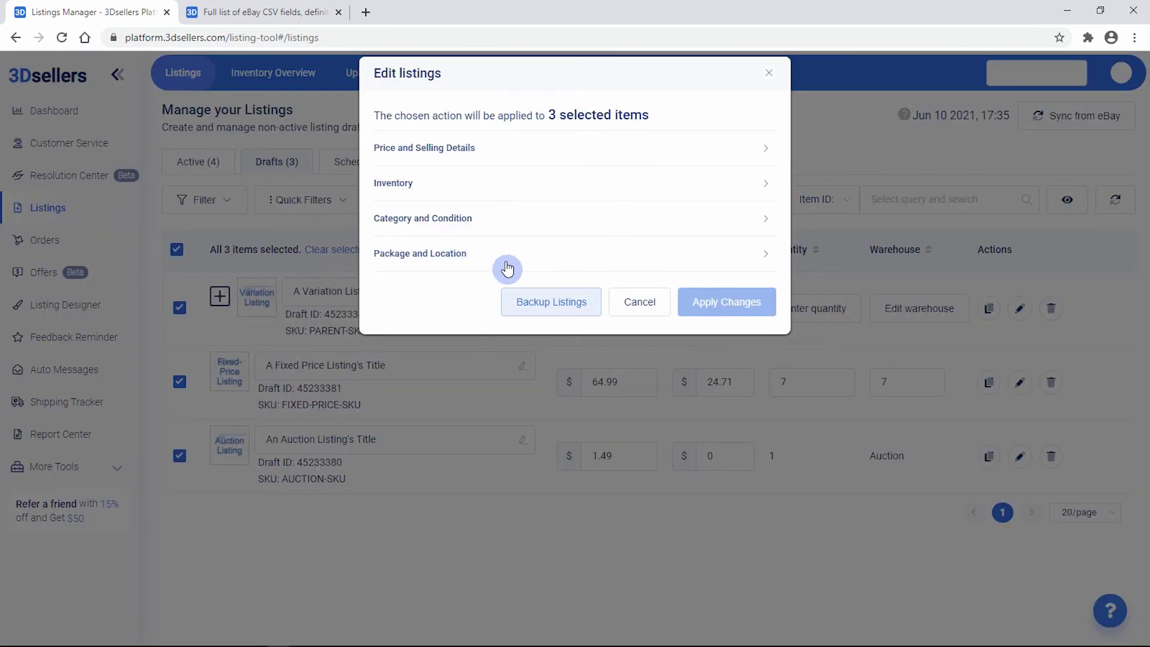
{"action": "left_click", "coordinate": [631, 303]}
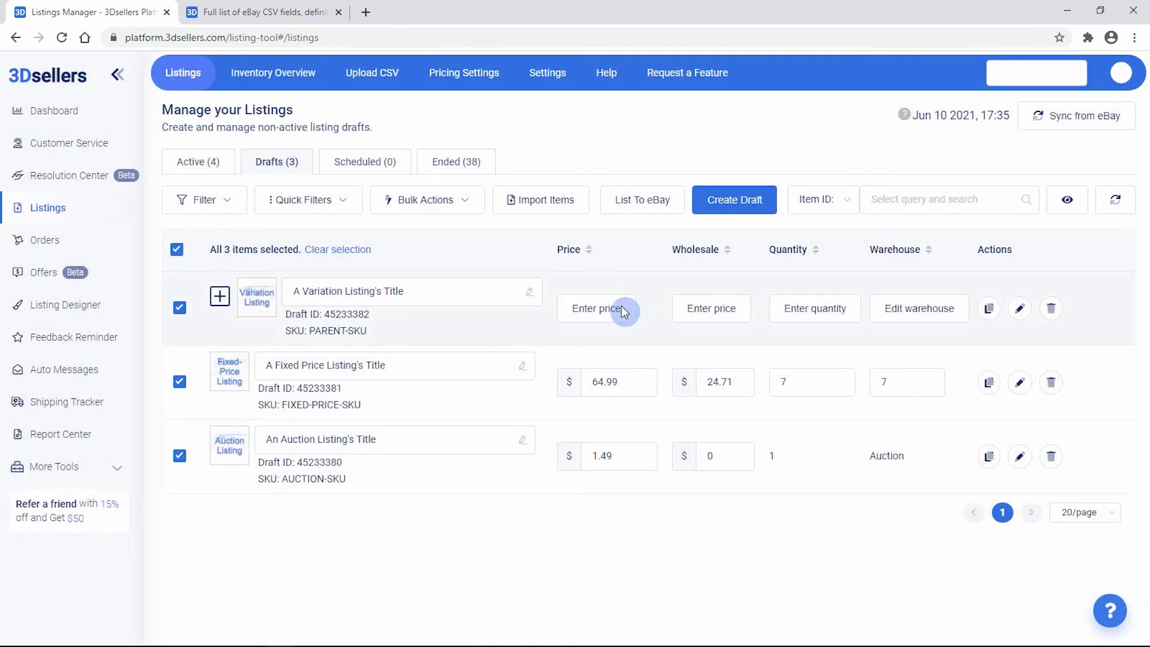
{"action": "left_click", "coordinate": [177, 250]}
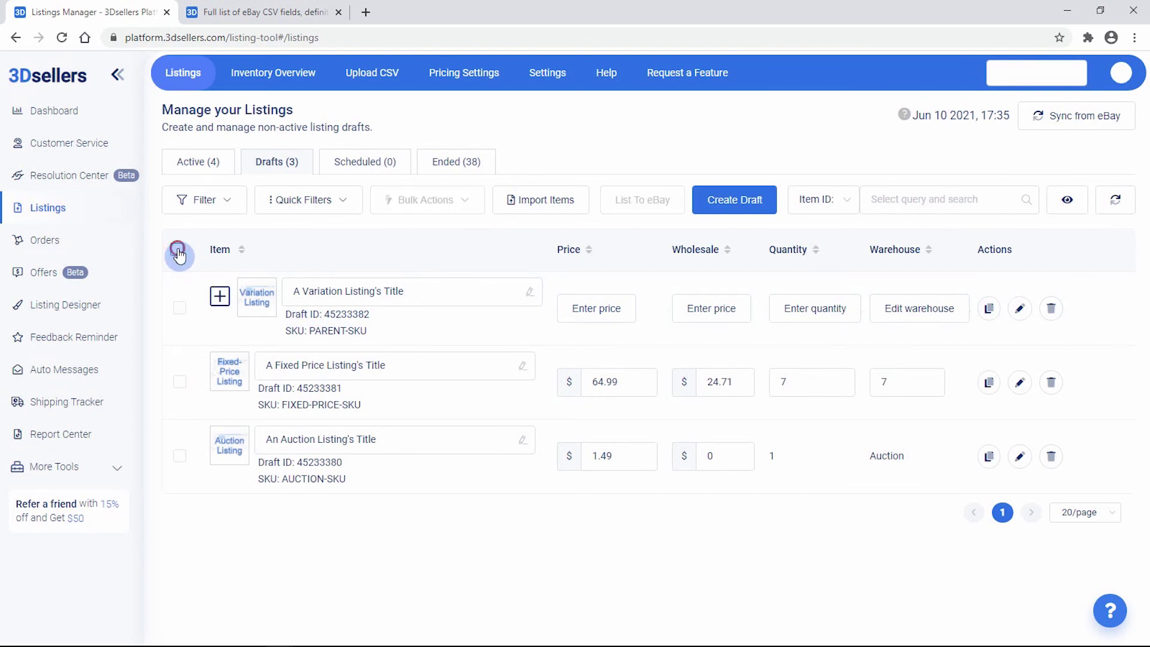
{"action": "left_click", "coordinate": [178, 250]}
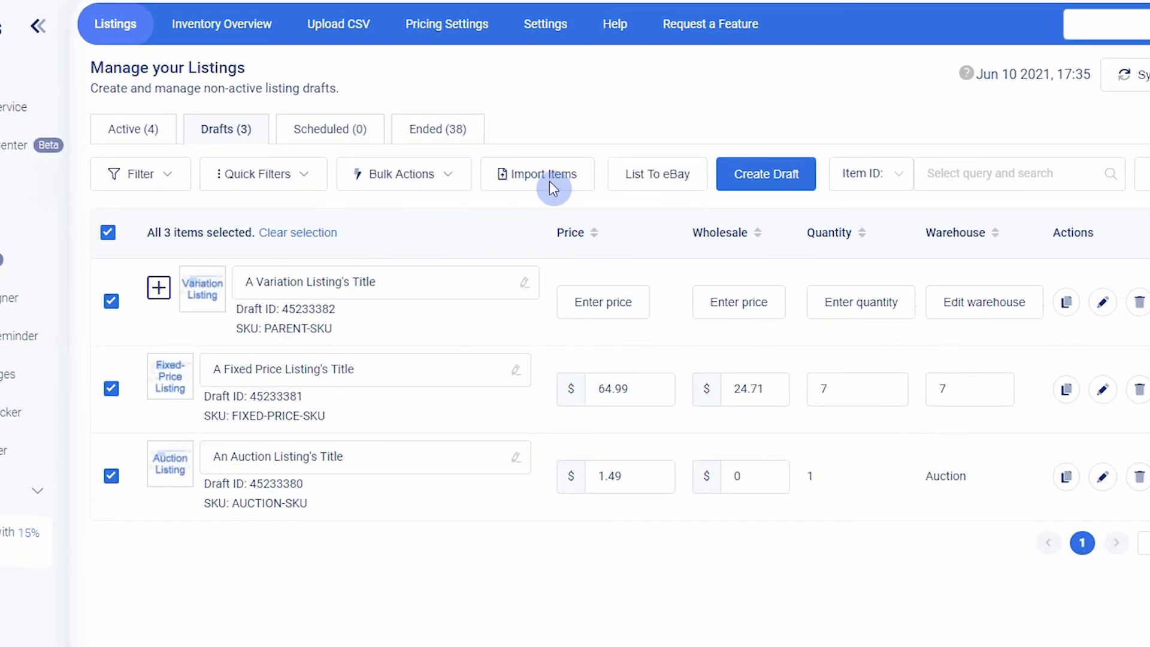
List the drafts to eBay with flat economy shipping, Return Policy 14849426, payment policy, deleting drafts after listing
{"action": "left_click", "coordinate": [666, 179]}
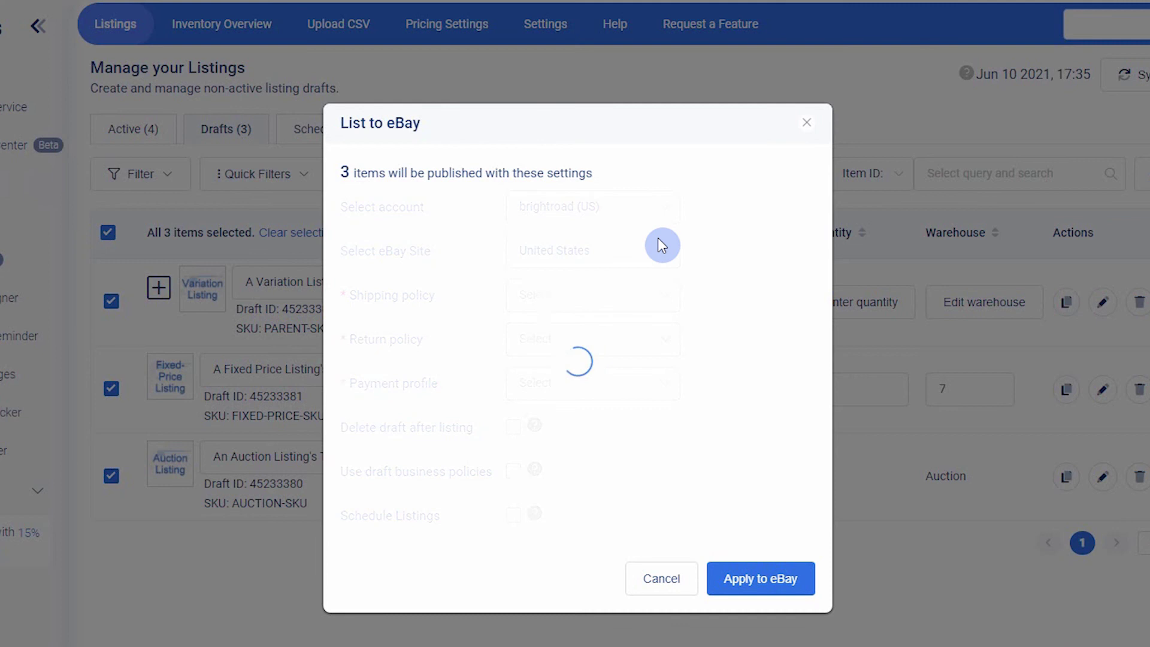
{"action": "left_click", "coordinate": [672, 298]}
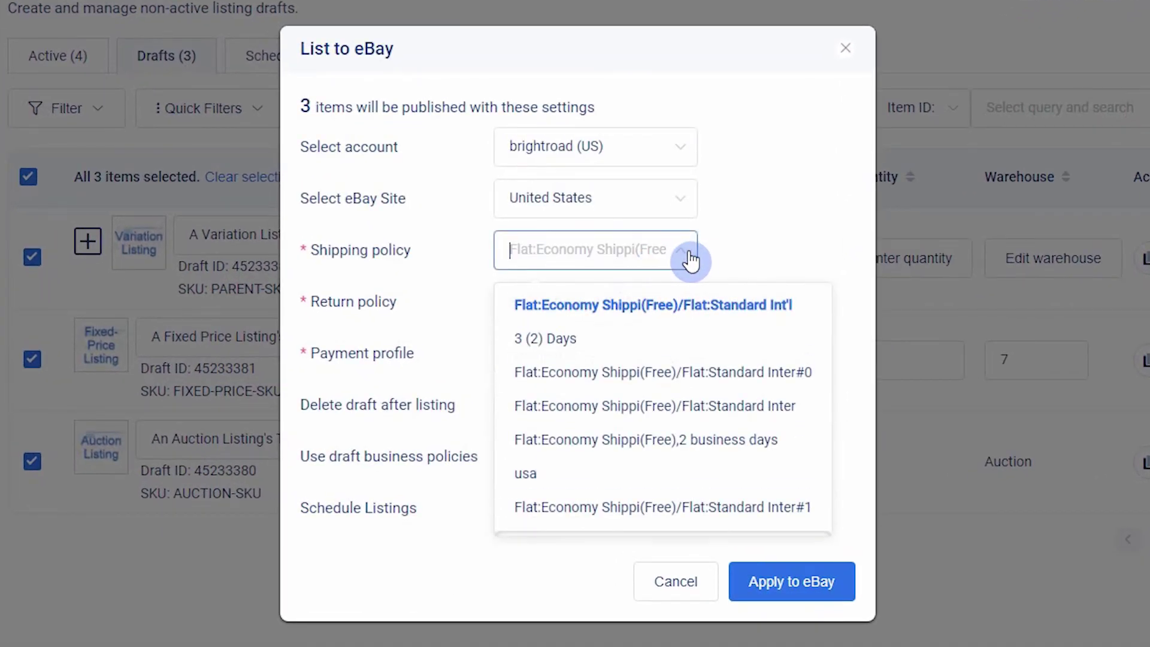
{"action": "left_click", "coordinate": [737, 257]}
{"action": "left_click", "coordinate": [679, 301]}
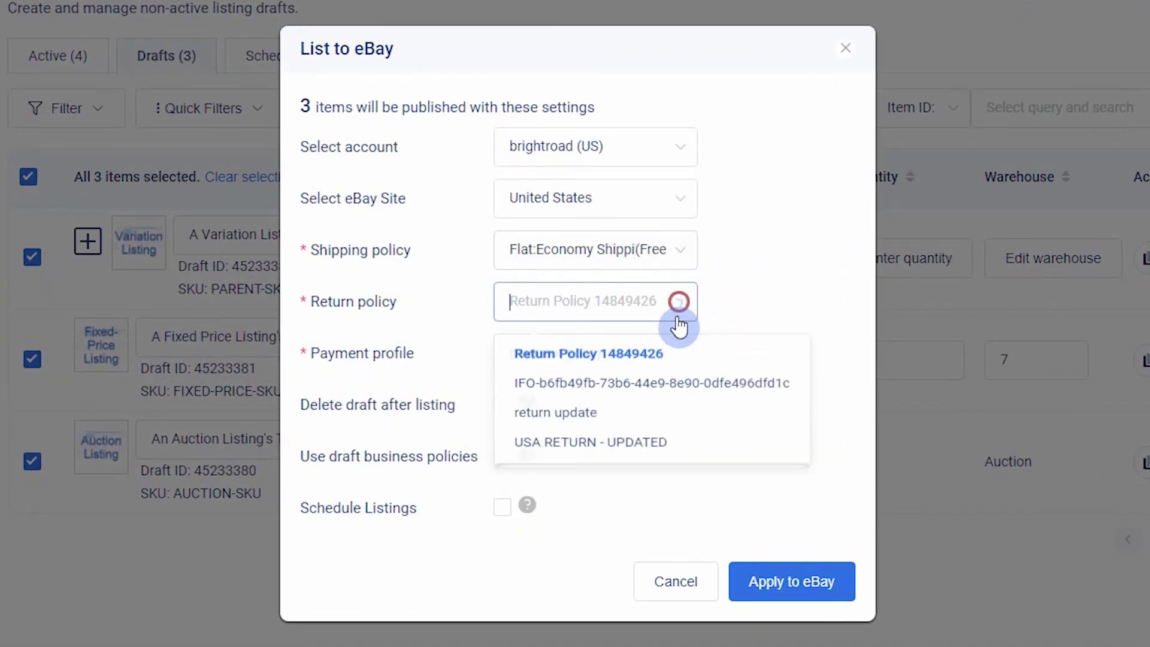
{"action": "left_click", "coordinate": [671, 354]}
{"action": "left_click", "coordinate": [757, 293]}
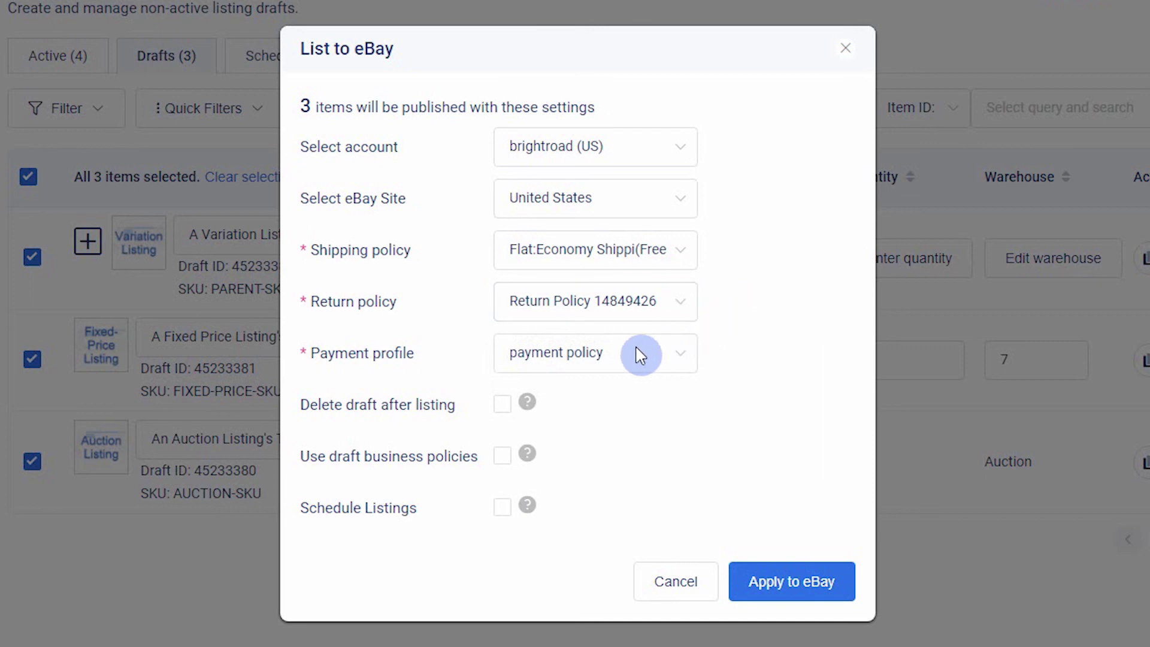
{"action": "left_click", "coordinate": [504, 405]}
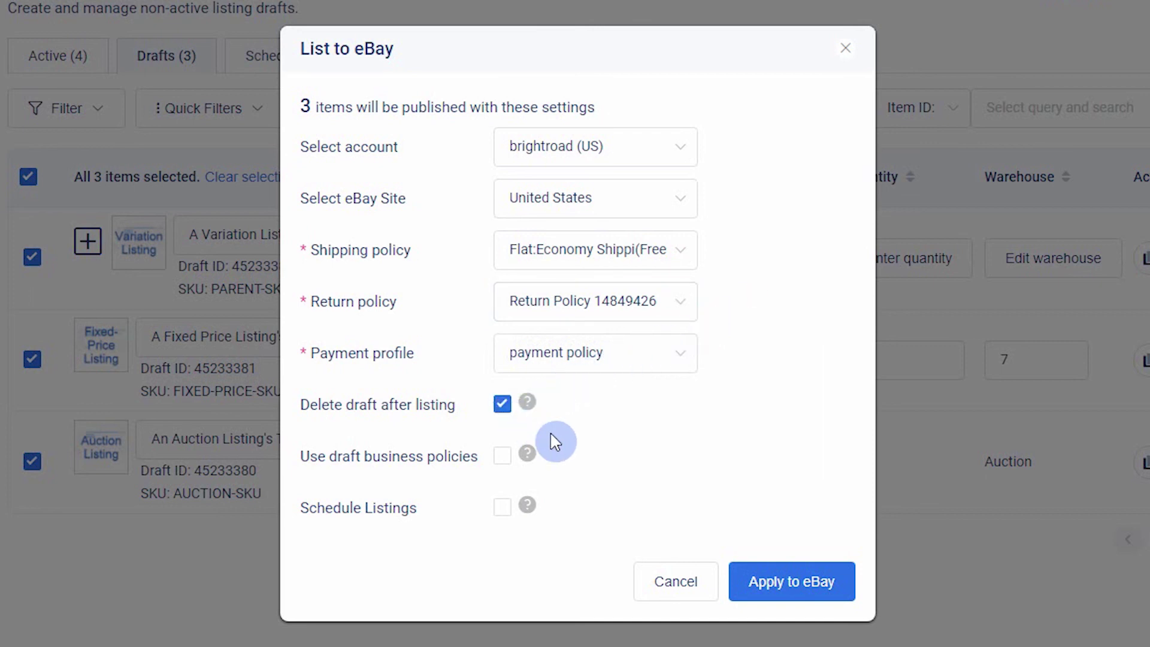
{"action": "left_click", "coordinate": [788, 578]}
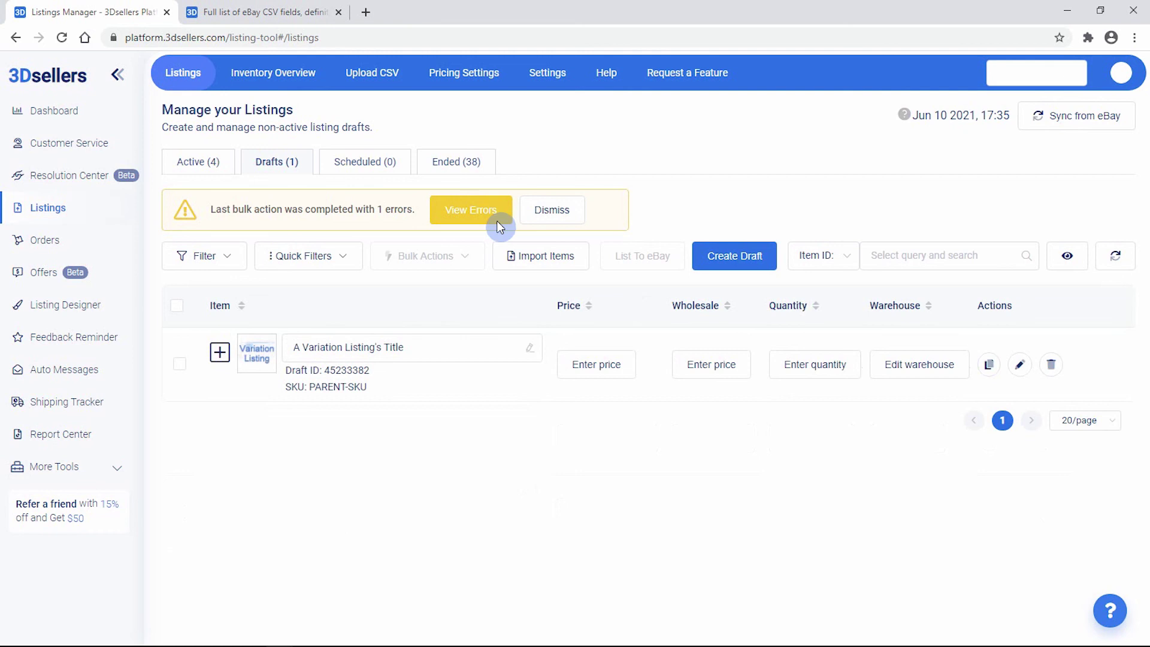
View the bulk-listing errors and select the failed variation draft's ItemID 45233382
{"action": "left_click", "coordinate": [485, 209]}
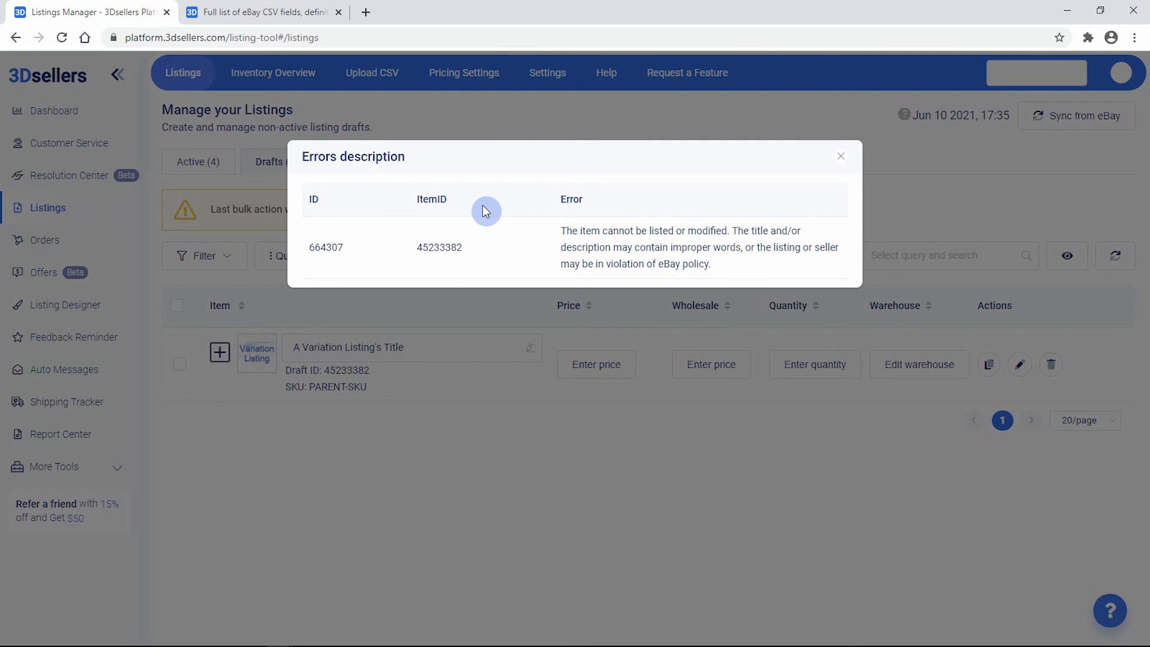
{"action": "double_click", "coordinate": [459, 246]}
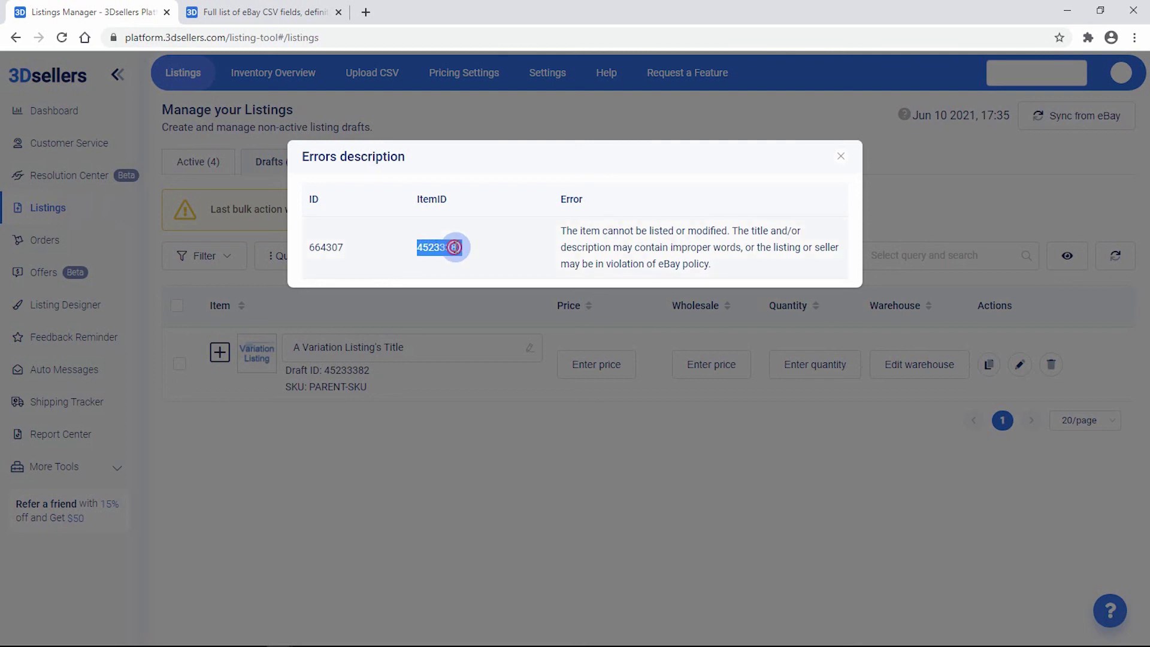